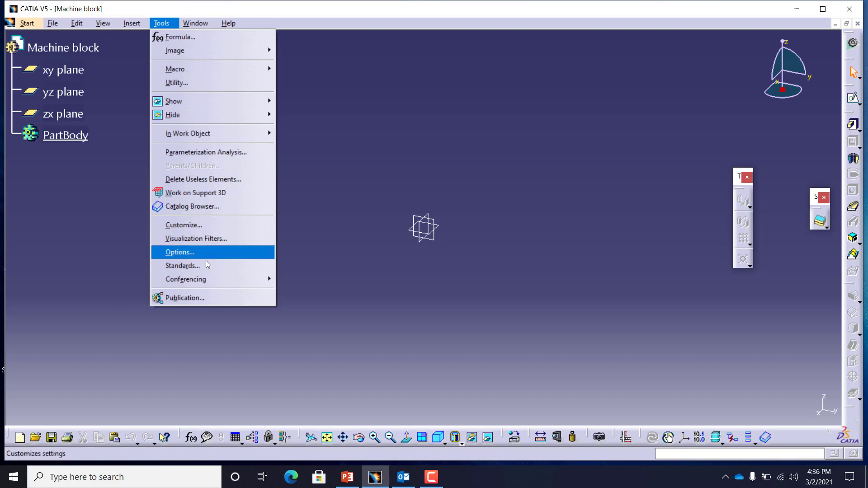
# Step: Review and accept the Sketcher options, and open a sketch on the yz plane
pyautogui.click(203, 252)
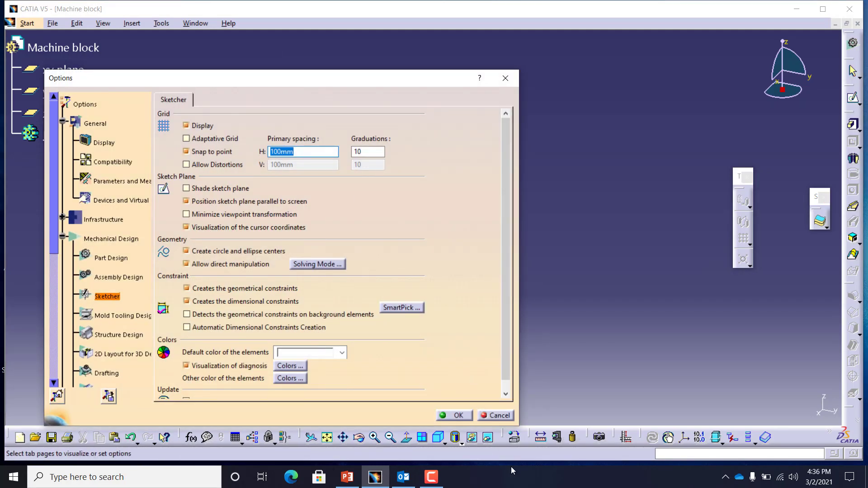
pyautogui.click(458, 415)
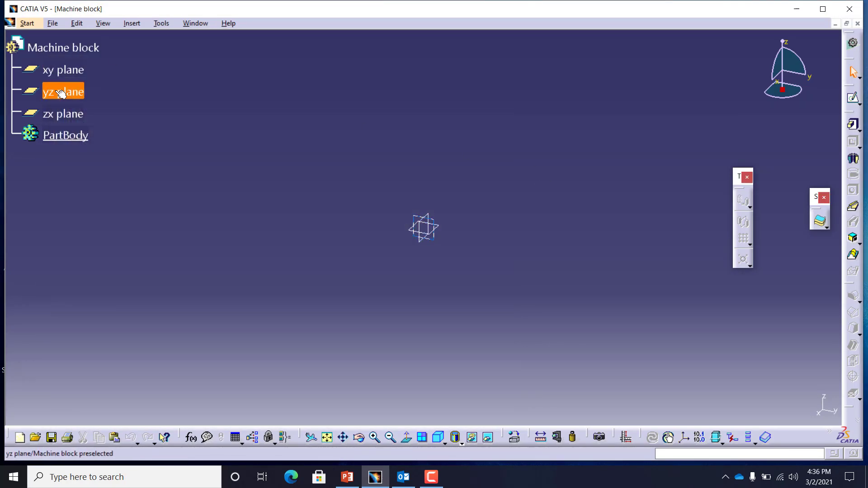
pyautogui.click(63, 91)
pyautogui.click(853, 98)
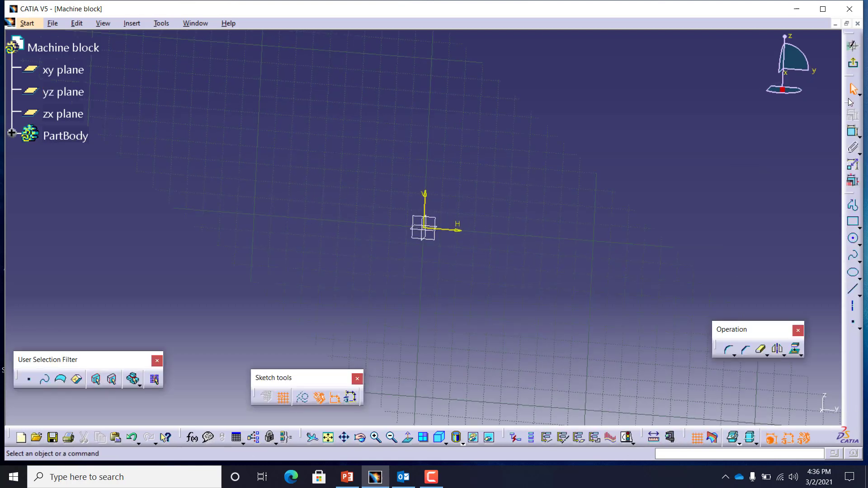
# Step: Sketch a circle of radius 20 mm centred on the sketch origin
pyautogui.click(853, 239)
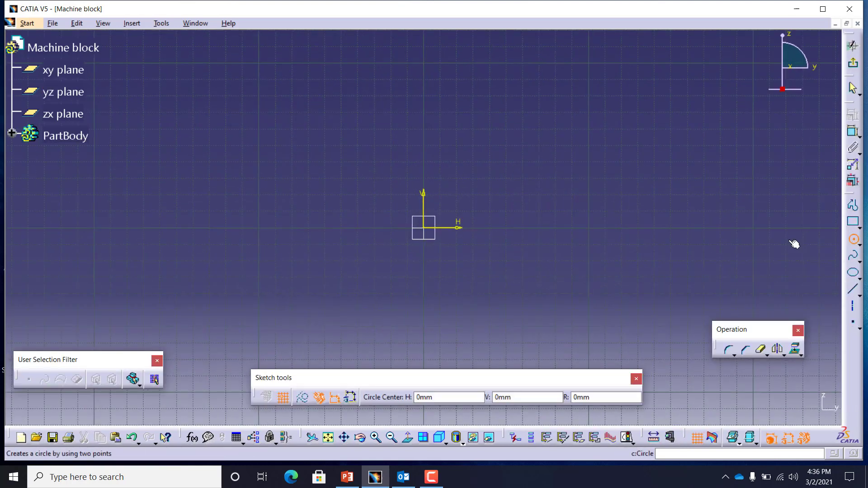
pyautogui.click(429, 231)
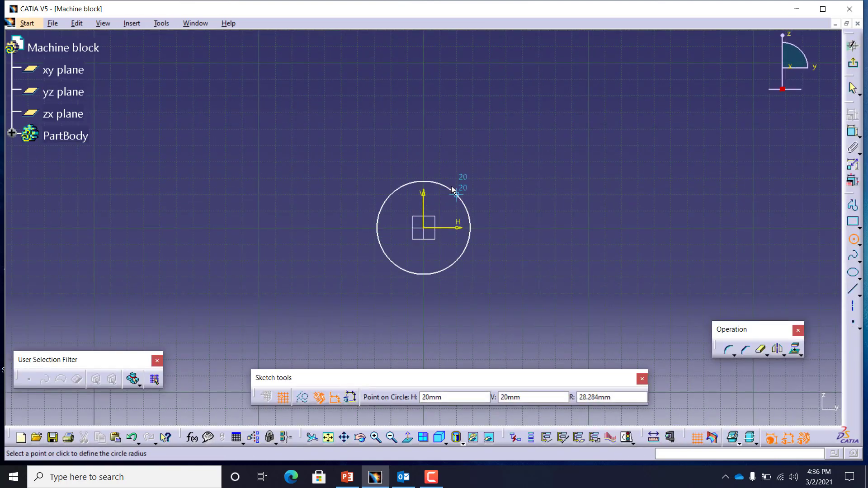
pyautogui.press('Tab')
pyautogui.press('Tab')
pyautogui.press('Tab')
pyautogui.write('20')
pyautogui.press('Return')
pyautogui.click(516, 155)
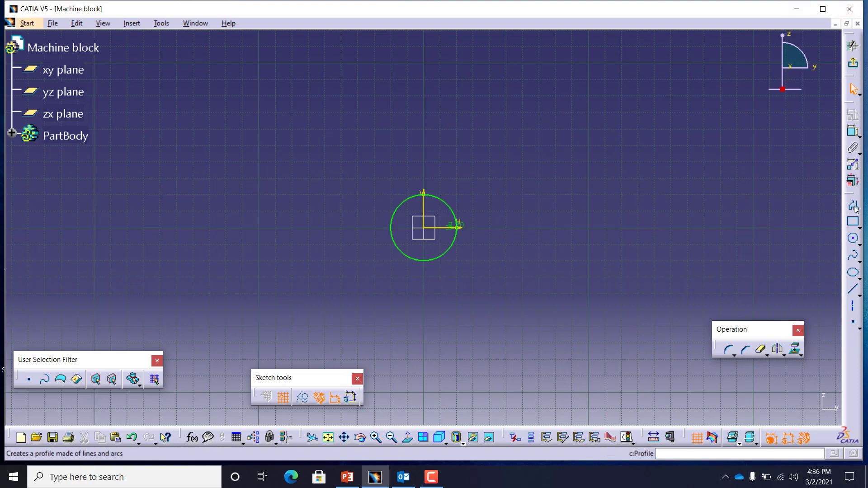
# Step: Sketch a second, concentric circle of radius 31 mm at the origin
pyautogui.click(853, 238)
pyautogui.click(423, 227)
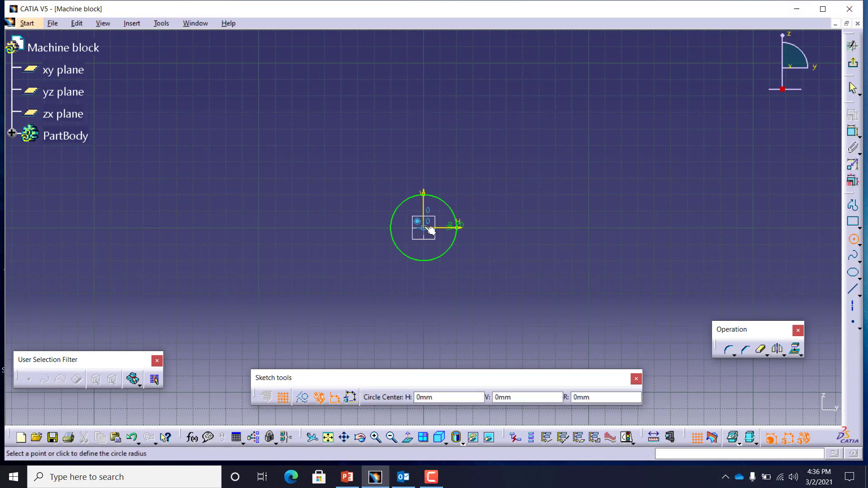
pyautogui.press('Tab')
pyautogui.press('Tab')
pyautogui.press('Tab')
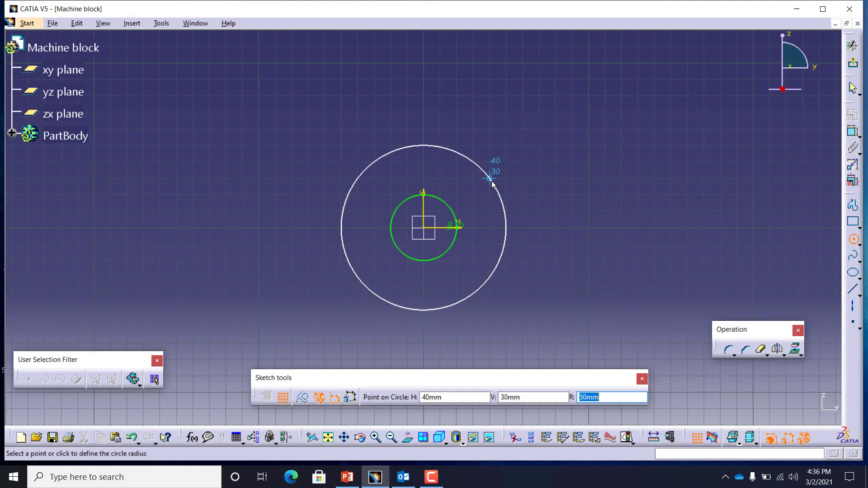
pyautogui.write('31')
pyautogui.press('Return')
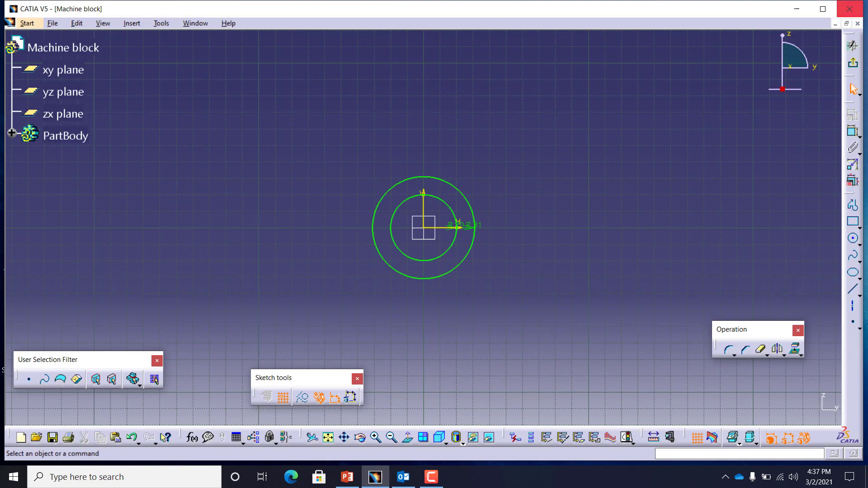
# Step: Exit the sketch and pad the ring profile with a length of 16 mm and mirrored extent
pyautogui.click(854, 64)
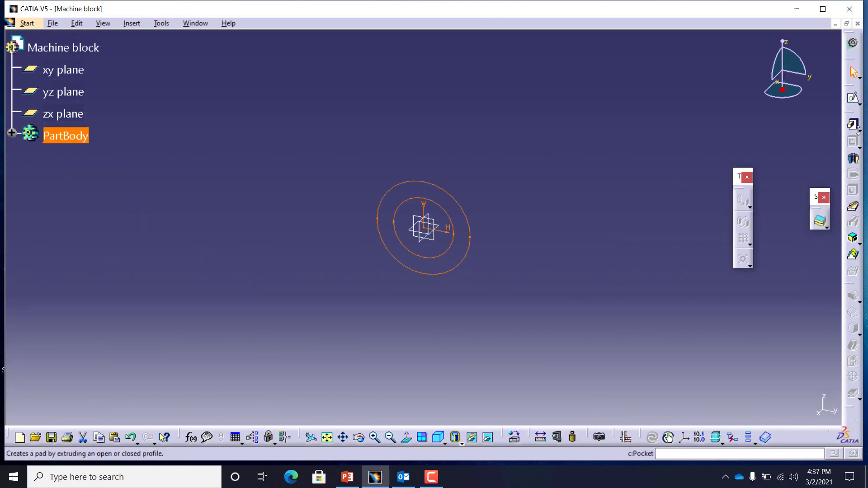
pyautogui.click(854, 125)
pyautogui.click(670, 270)
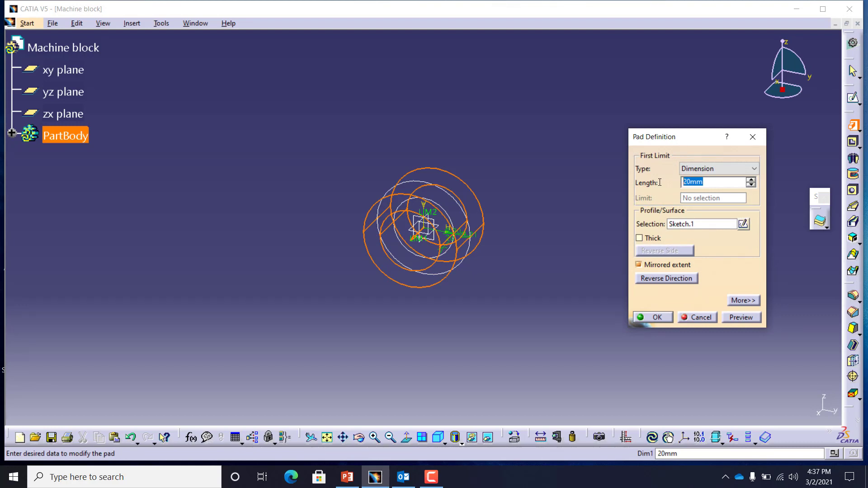
pyautogui.write('40')
pyautogui.press('Return')
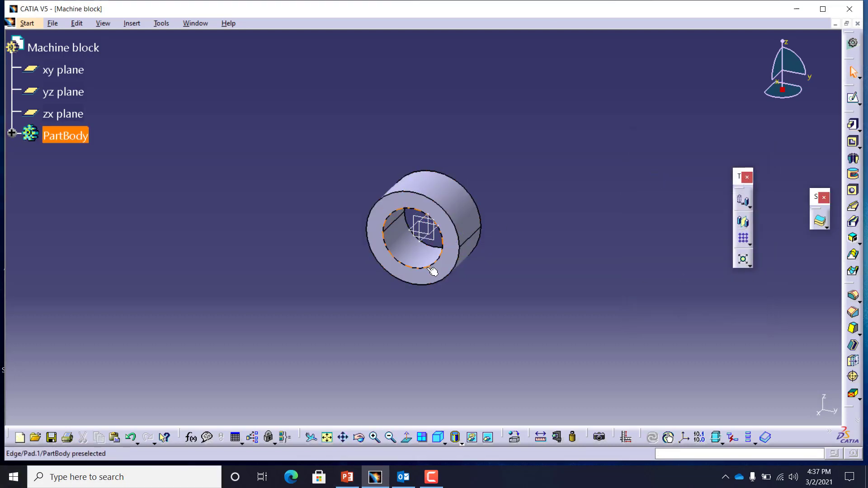
# Step: Open a new sketch on the yz plane and project the ring's outer circular edge into it
pyautogui.click(441, 241)
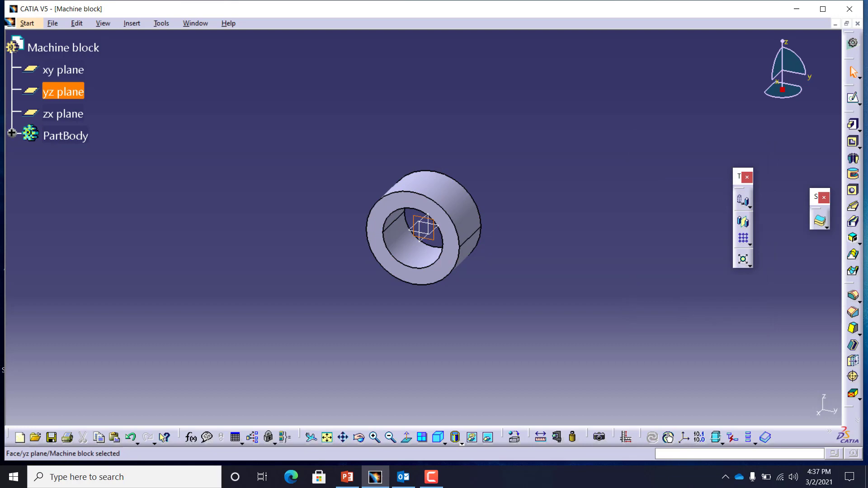
pyautogui.click(854, 102)
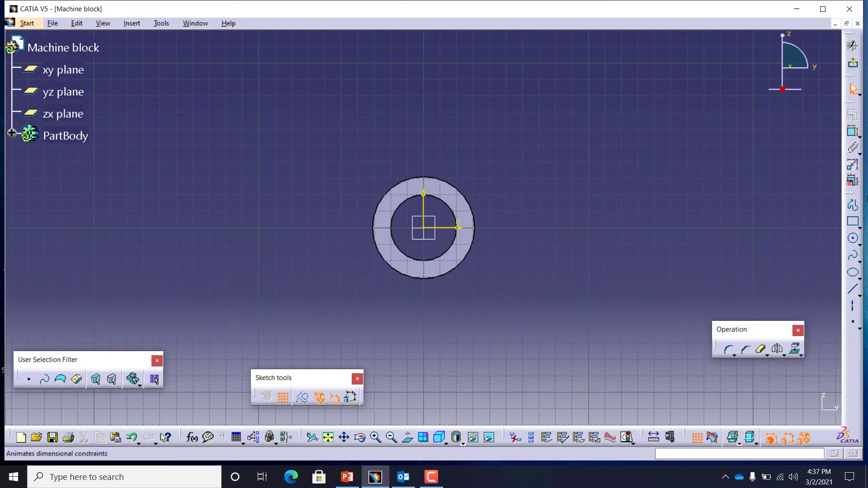
pyautogui.click(796, 353)
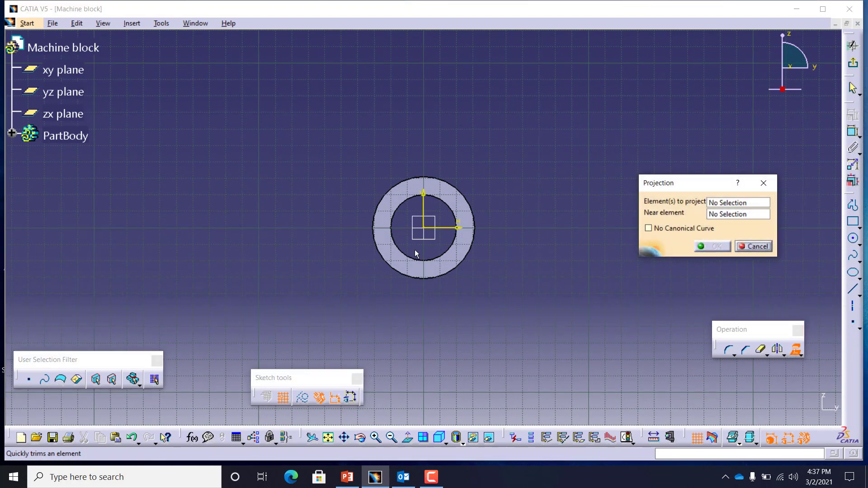
pyautogui.click(473, 235)
pyautogui.click(720, 248)
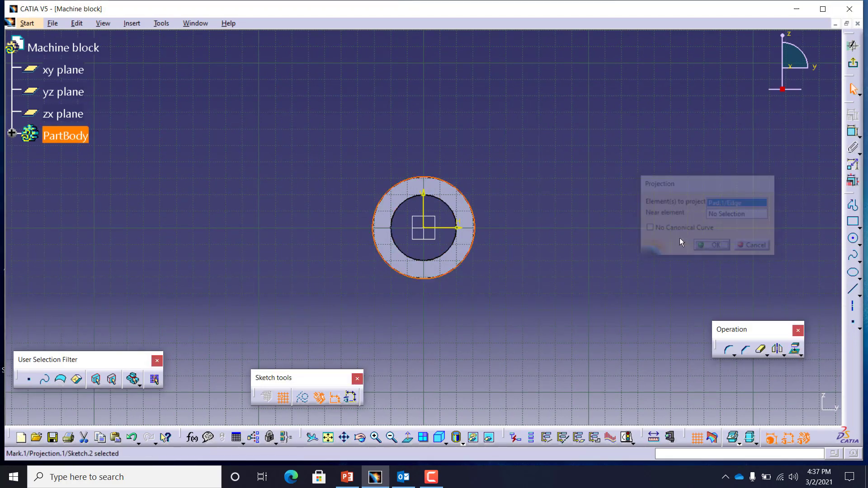
# Step: Sketch an arc of radius 6 mm centred where the projected circle meets the positive H axis, bulging outward with both ends on the circle
pyautogui.click(859, 245)
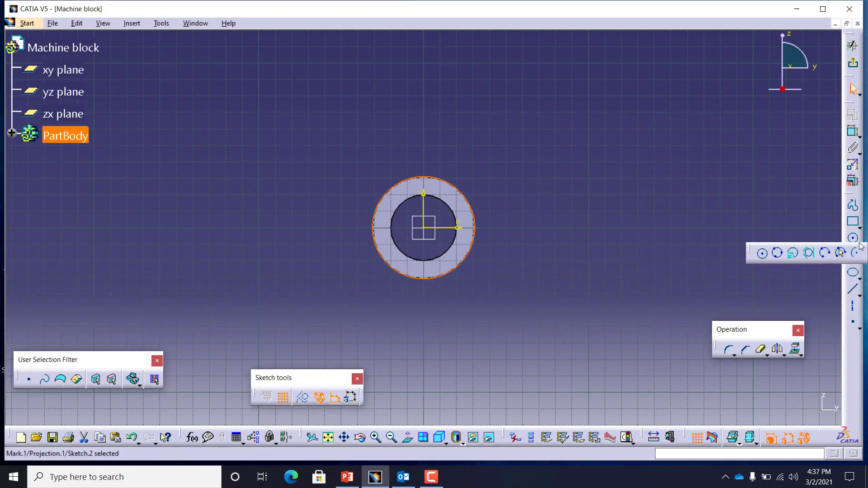
pyautogui.click(858, 251)
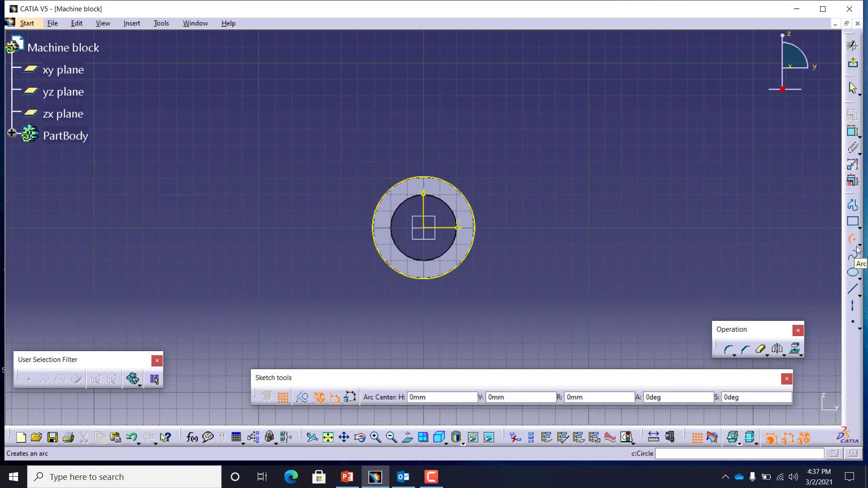
pyautogui.click(476, 228)
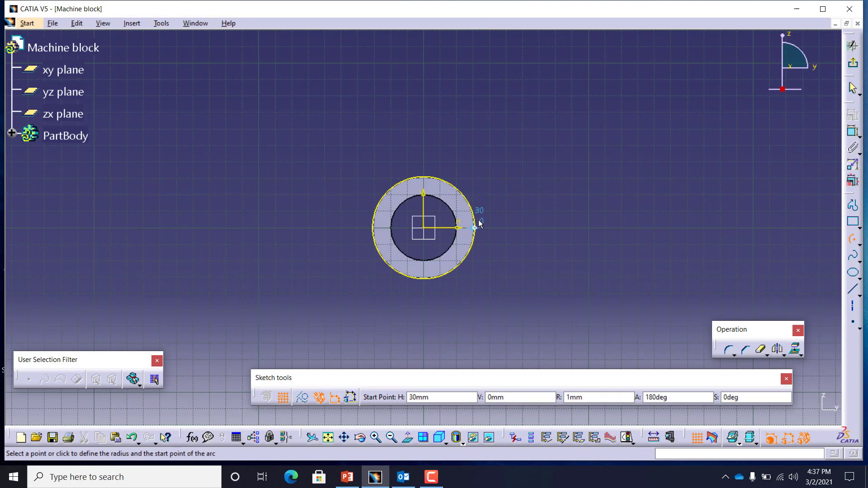
pyautogui.press('Tab')
pyautogui.press('Tab')
pyautogui.press('Tab')
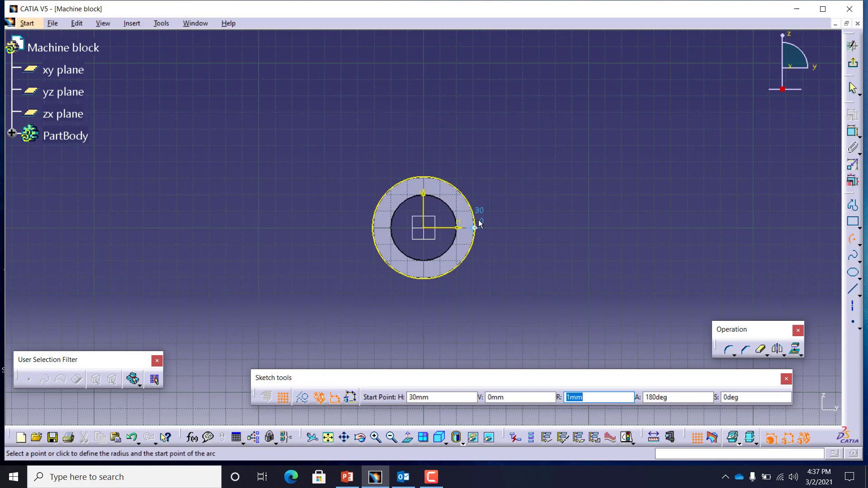
pyautogui.write('6')
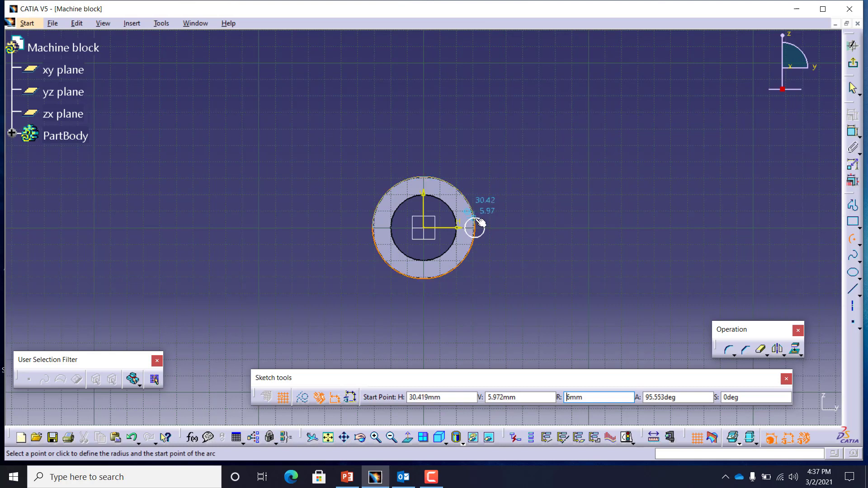
pyautogui.click(479, 222)
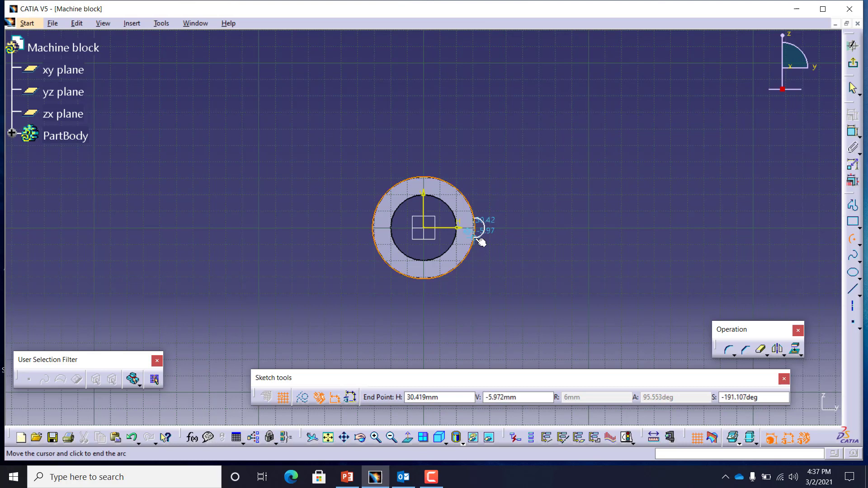
pyautogui.click(479, 238)
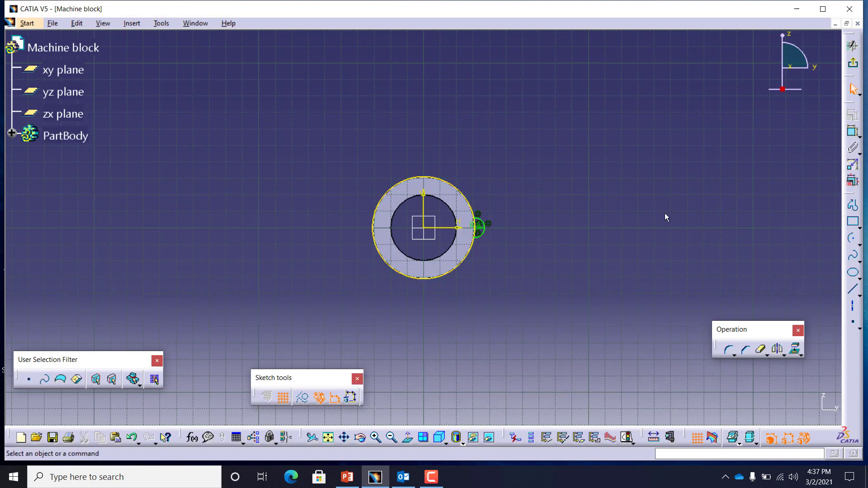
# Step: Quick-trim the projected circle outside the small arc to leave a closed lug profile, and exit the sketch
pyautogui.click(762, 349)
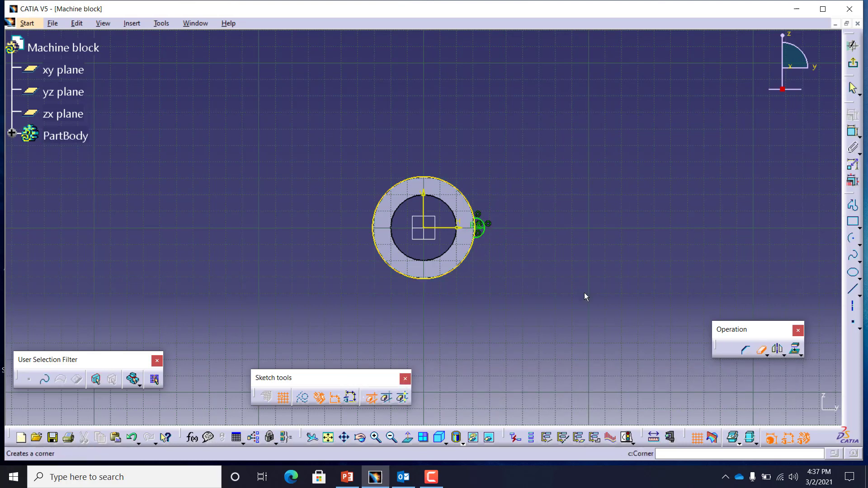
pyautogui.click(442, 178)
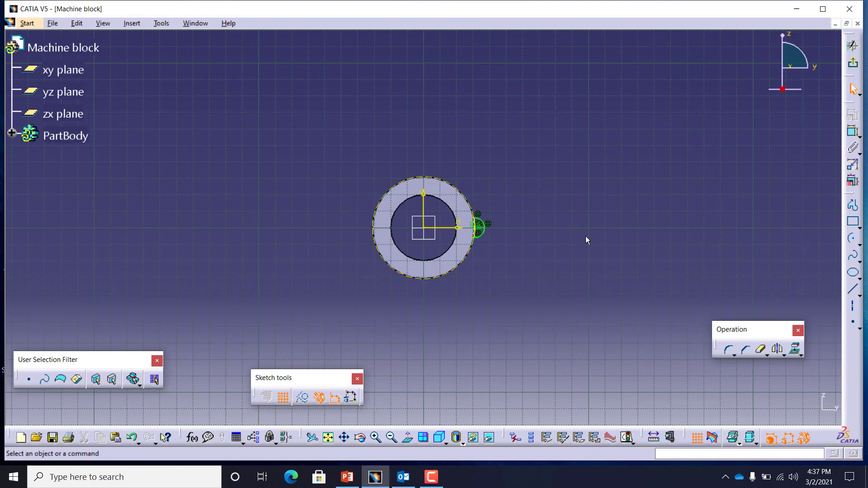
pyautogui.click(853, 63)
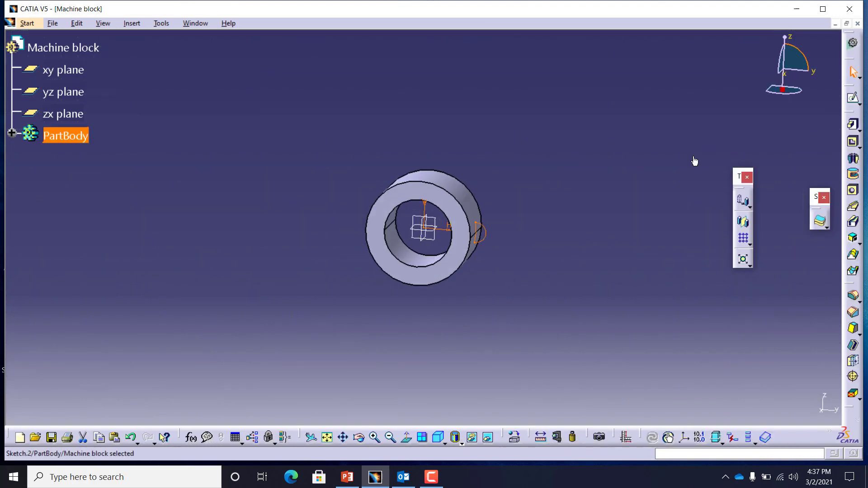
# Step: Pad the lug profile with a length of 16 mm and mirrored extent
pyautogui.click(854, 125)
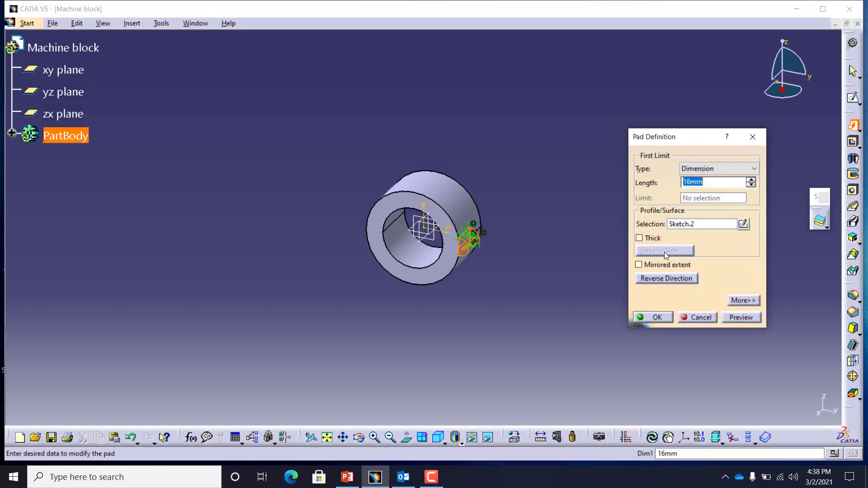
pyautogui.click(656, 266)
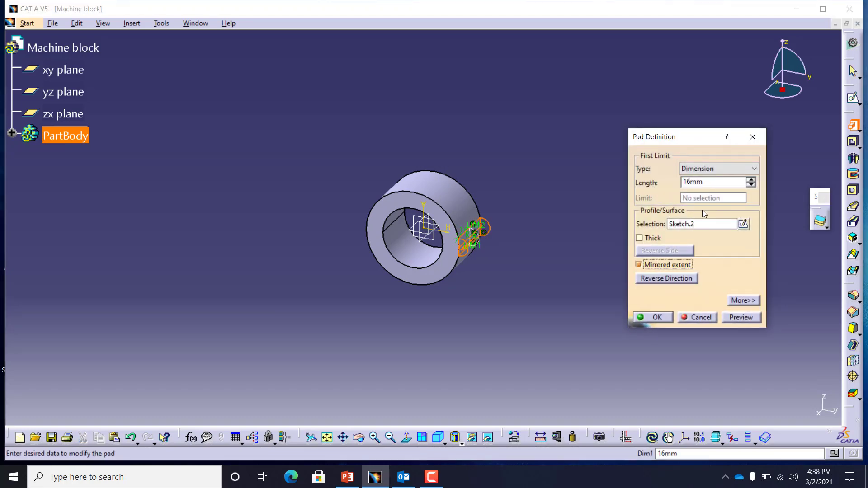
pyautogui.click(656, 317)
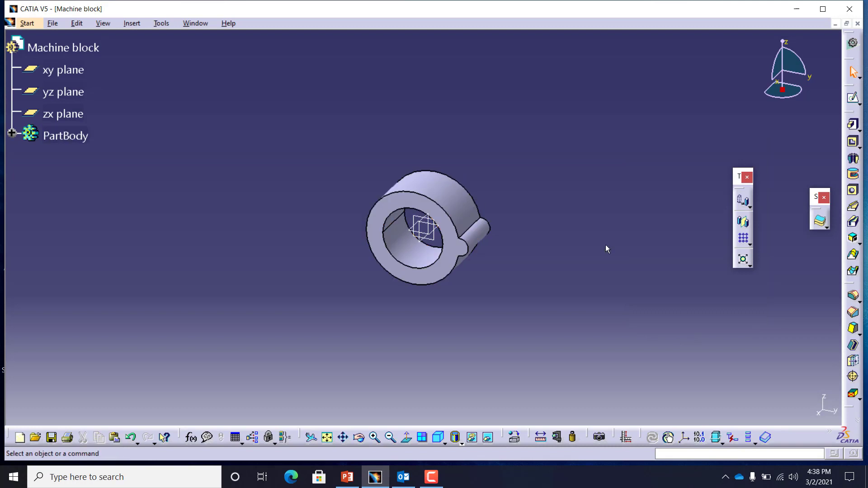
# Step: Create an 8 mm diameter Up To Last hole through the lug, concentric with its rounded edge
pyautogui.click(471, 255)
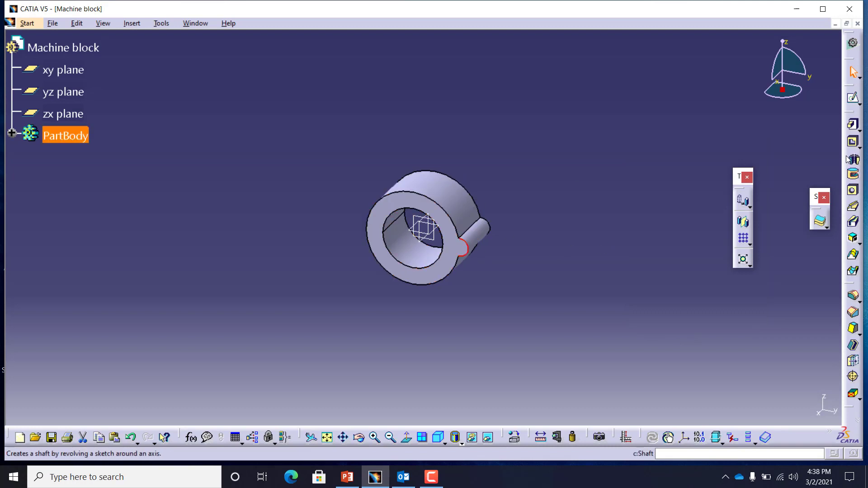
pyautogui.click(850, 193)
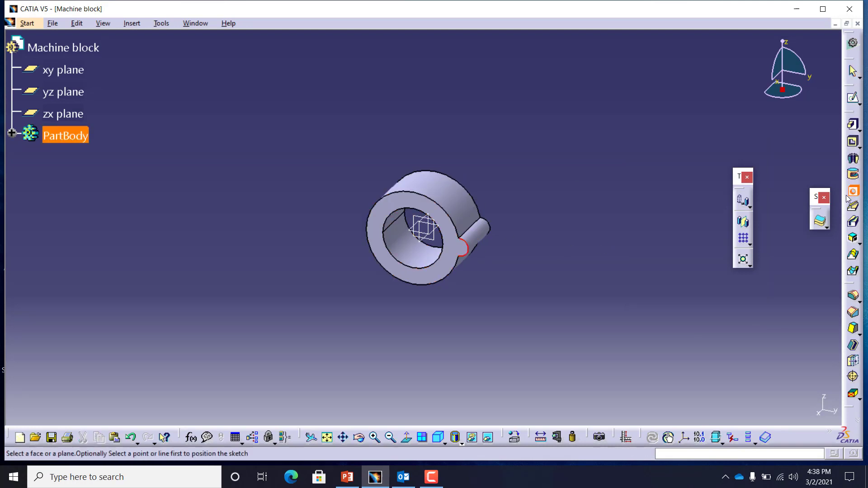
pyautogui.click(460, 248)
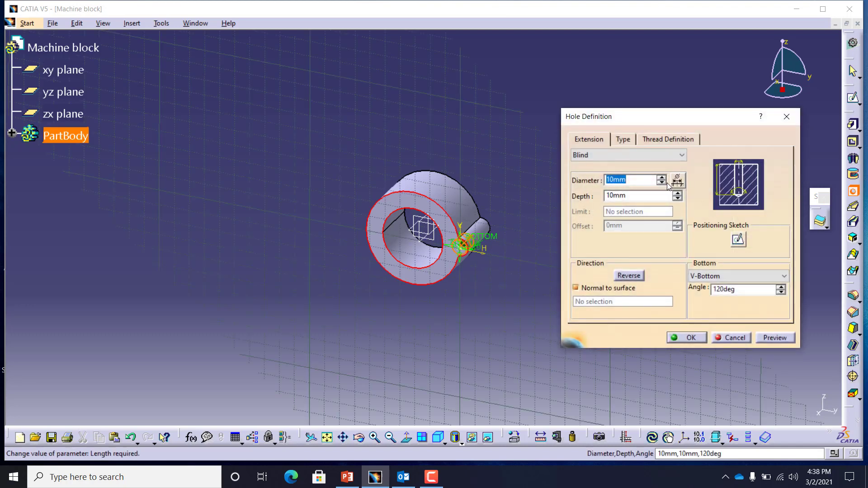
pyautogui.click(628, 155)
pyautogui.click(588, 183)
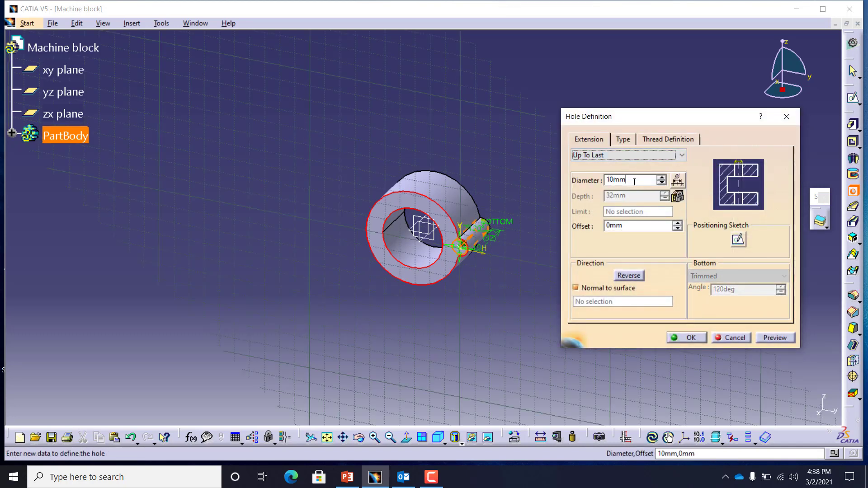
pyautogui.press('Tab')
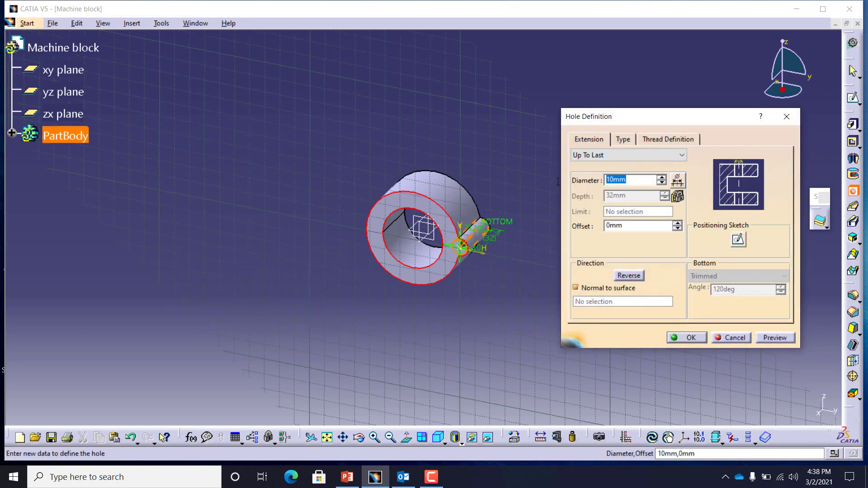
pyautogui.write('8')
pyautogui.press('Return')
pyautogui.click(559, 182)
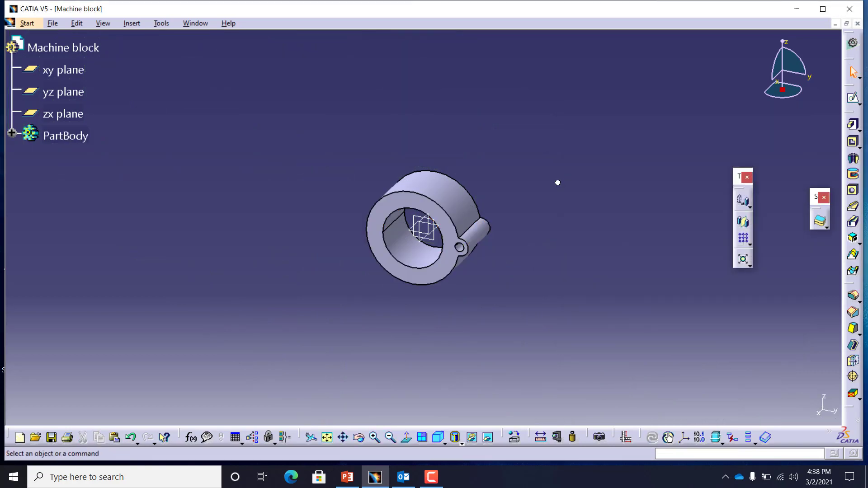
# Step: Circular-pattern the lug pad together with its hole as 6 instances at 60° spacing, using a face of the hollow cylinder as reference
pyautogui.click(12, 134)
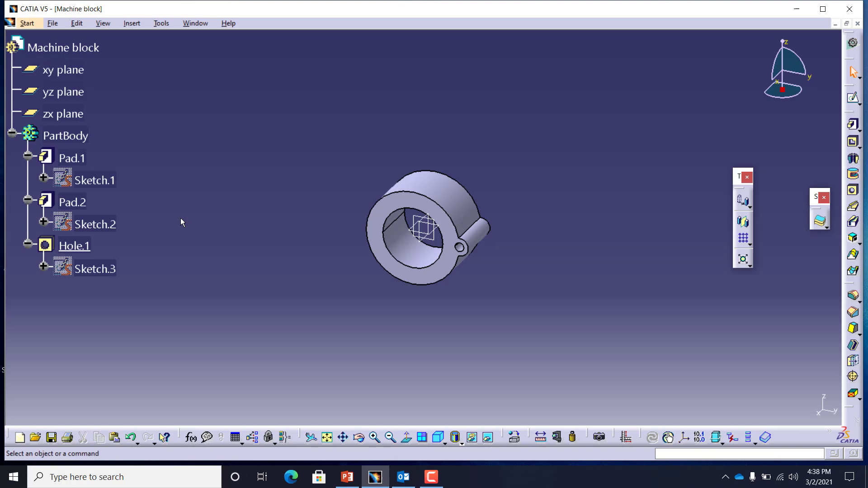
pyautogui.click(72, 203)
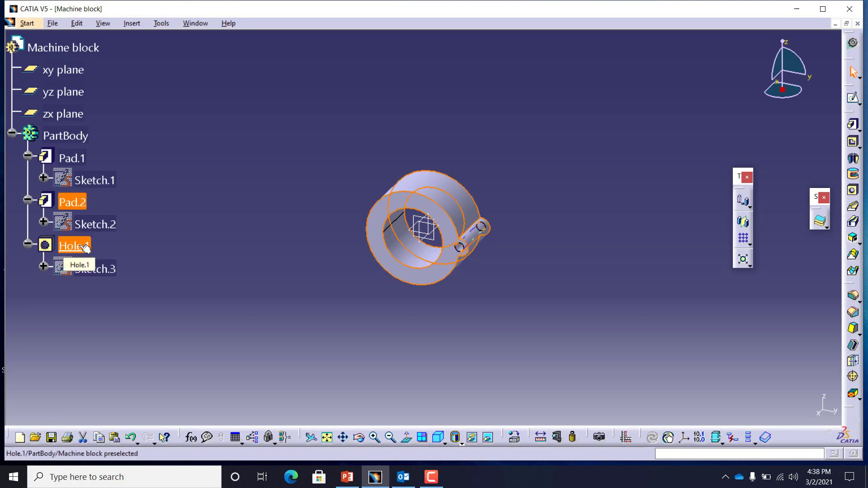
pyautogui.click(145, 245)
pyautogui.click(75, 205)
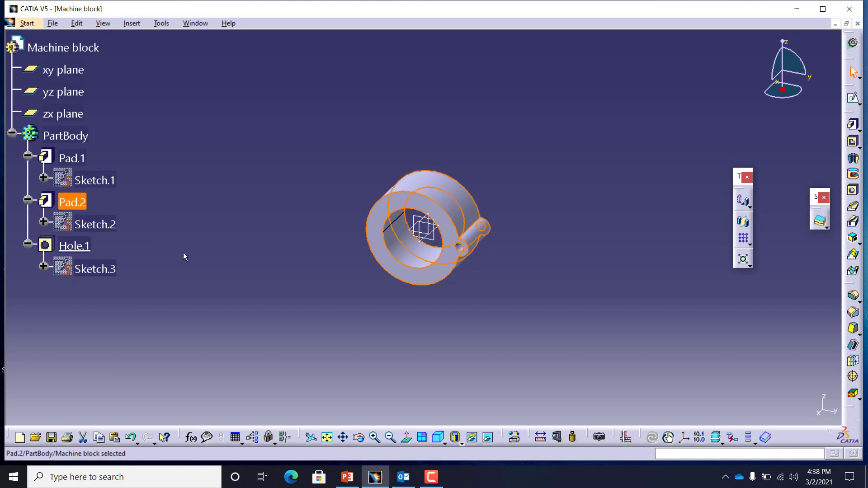
pyautogui.keyDown('ctrl'); pyautogui.click(86, 248); pyautogui.keyUp('ctrl')
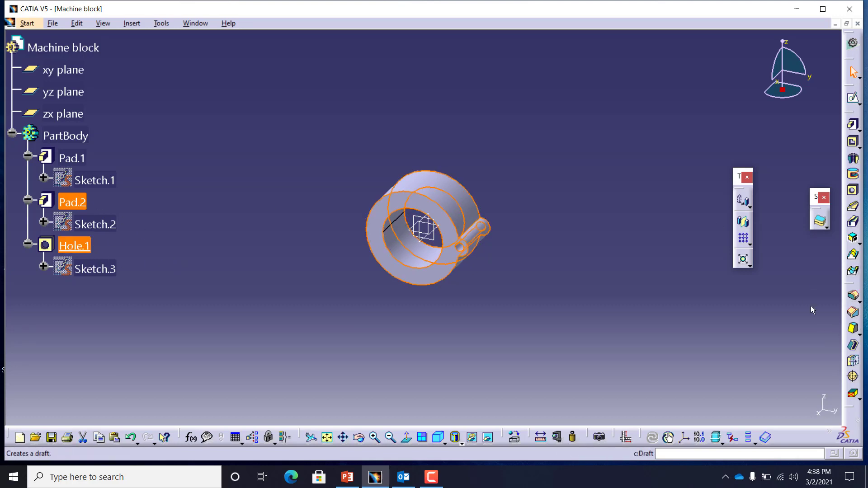
pyautogui.click(751, 244)
pyautogui.click(782, 255)
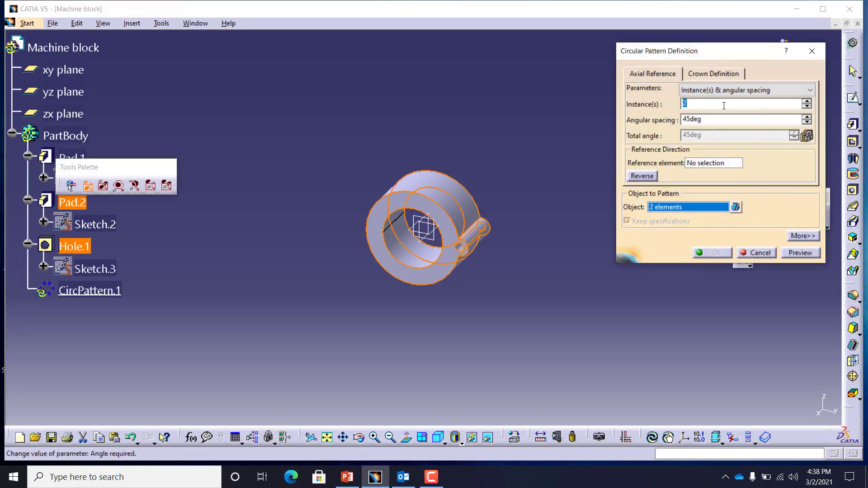
pyautogui.write('6')
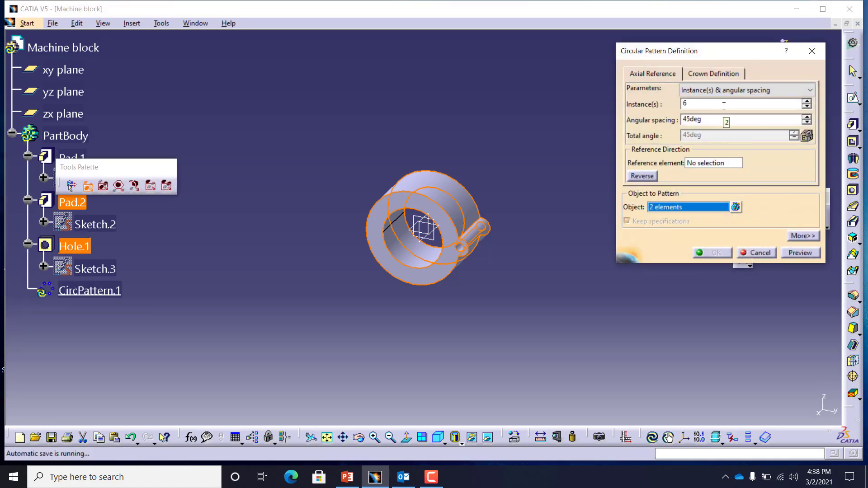
pyautogui.press('Tab')
pyautogui.write('60')
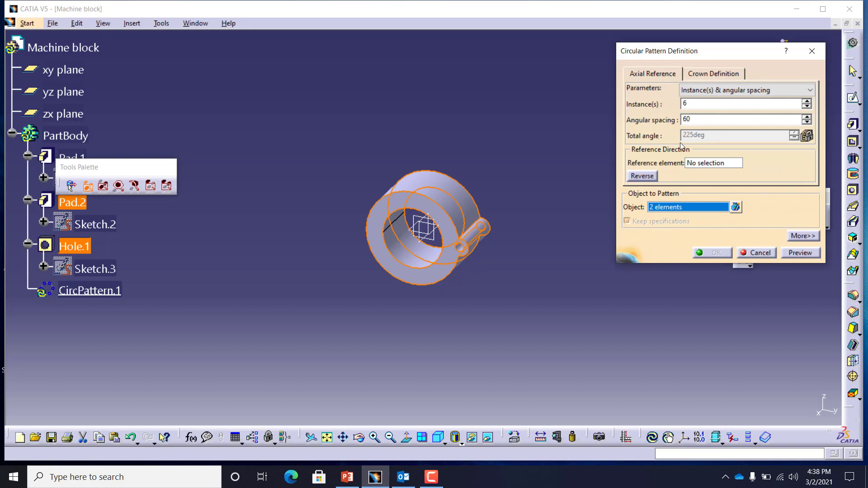
pyautogui.press('Tab')
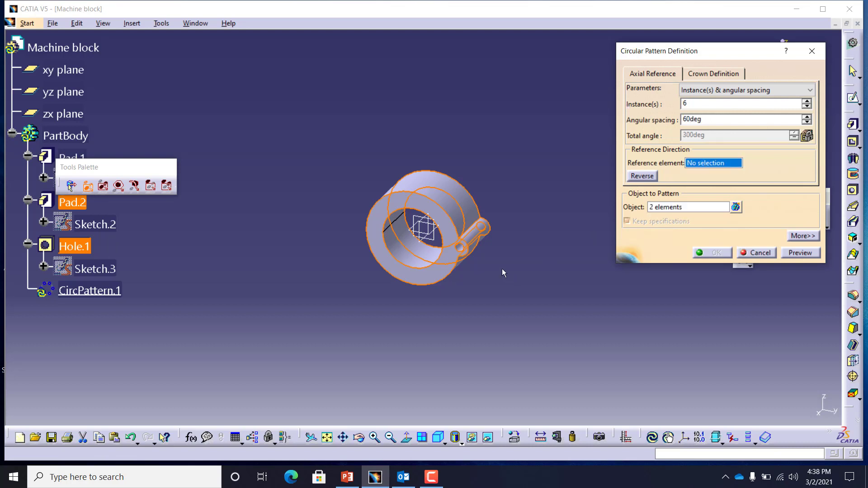
pyautogui.click(456, 232)
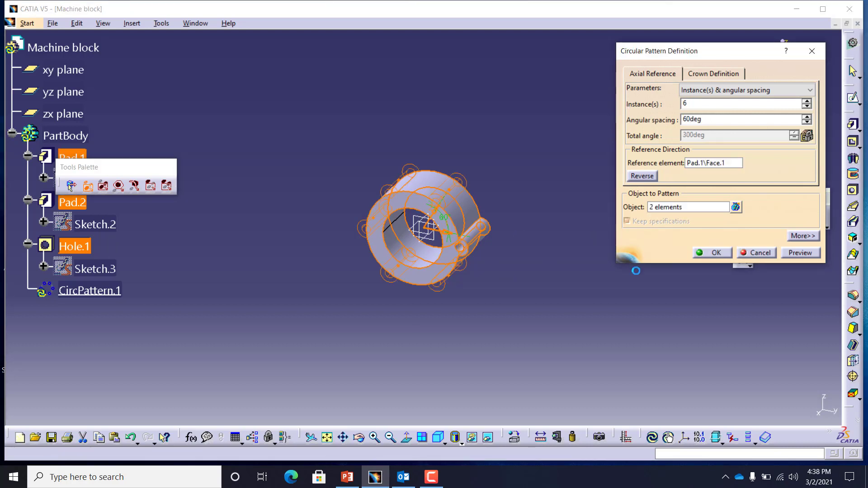
pyautogui.click(715, 254)
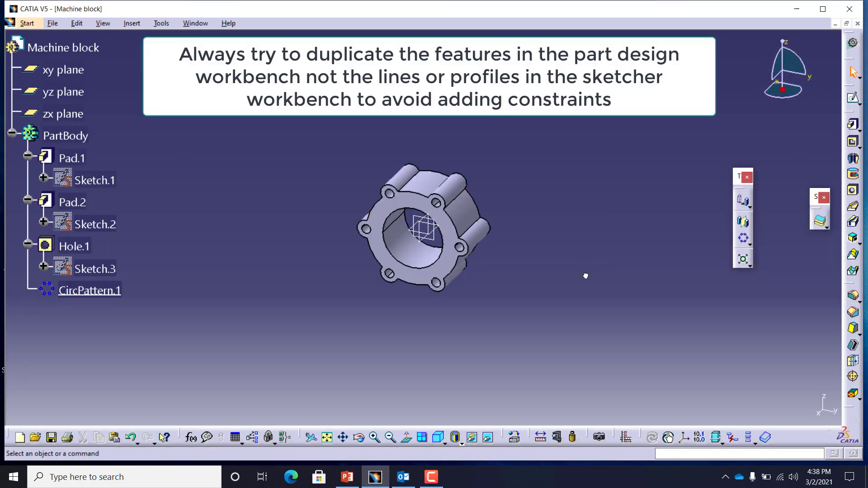
# Step: On a new yz-plane sketch, project the block's lower outer edges continuously from the rightmost lug around to the leftmost lug
pyautogui.click(436, 241)
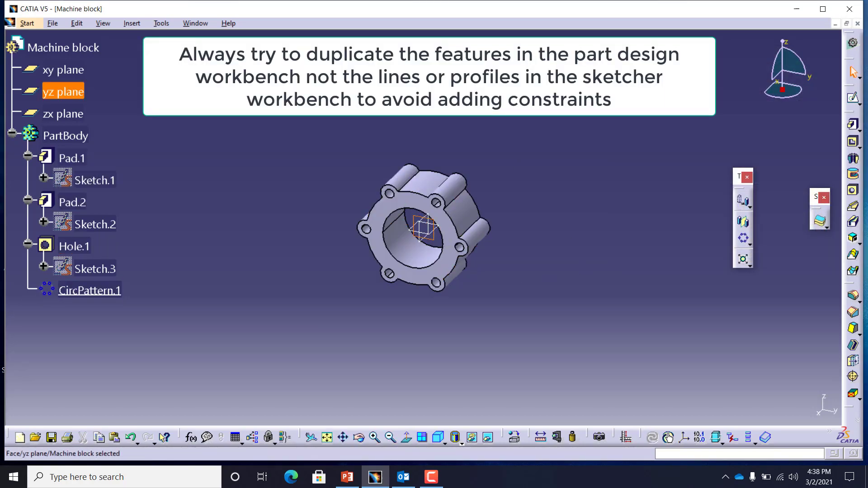
pyautogui.click(853, 98)
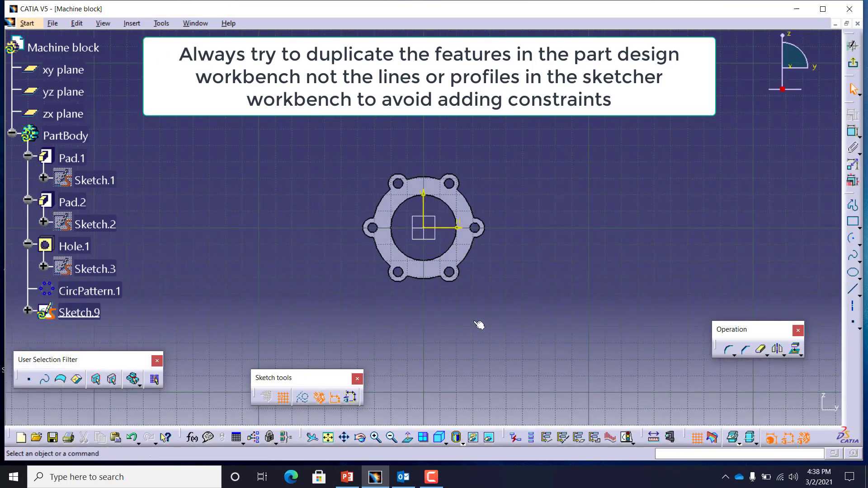
pyautogui.moveTo(479, 325); pyautogui.dragTo(490, 208, button='middle')
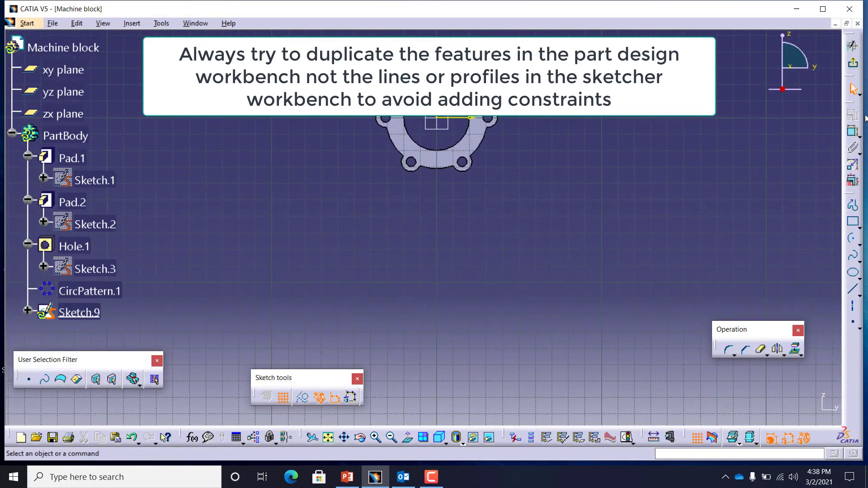
pyautogui.click(795, 349)
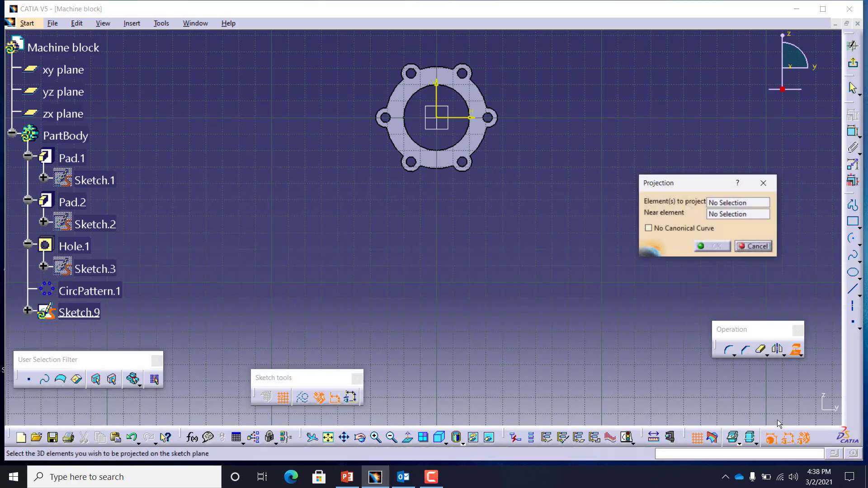
pyautogui.click(496, 123)
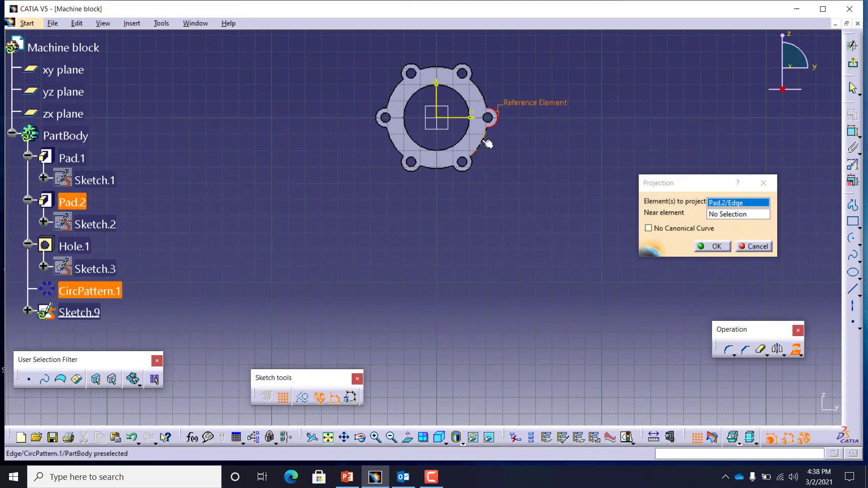
pyautogui.click(481, 143)
pyautogui.click(471, 165)
pyautogui.click(452, 168)
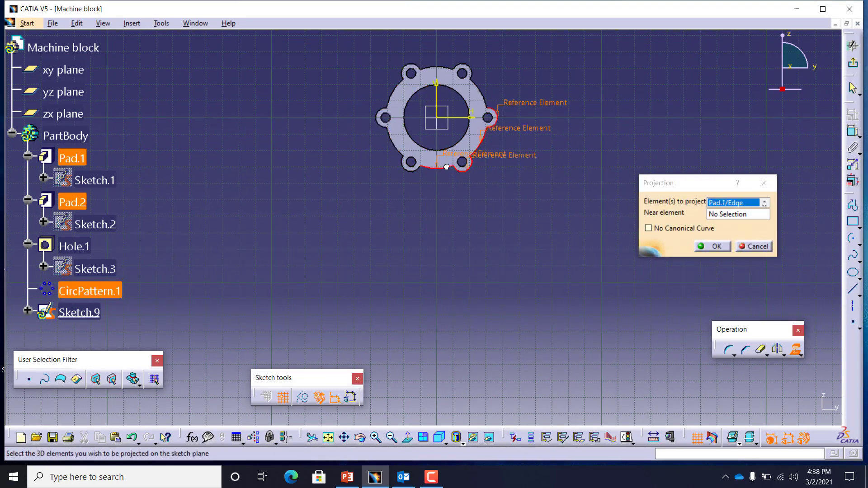
pyautogui.click(400, 163)
pyautogui.click(397, 142)
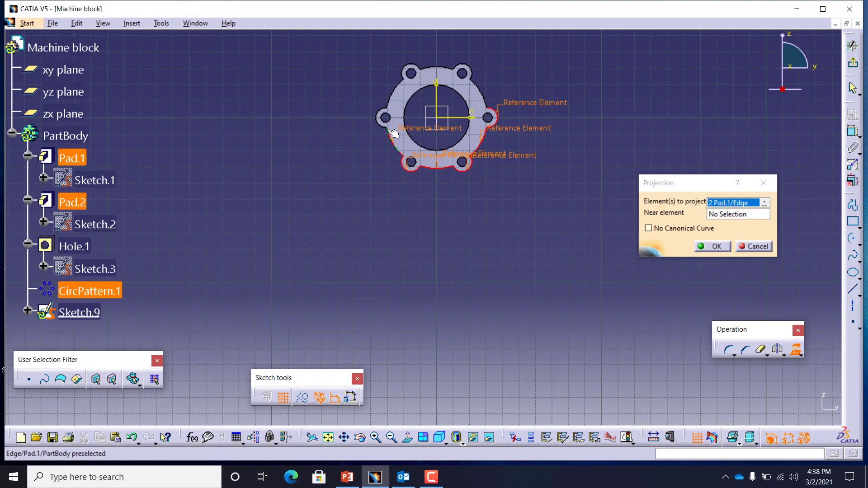
pyautogui.click(385, 127)
pyautogui.click(385, 127)
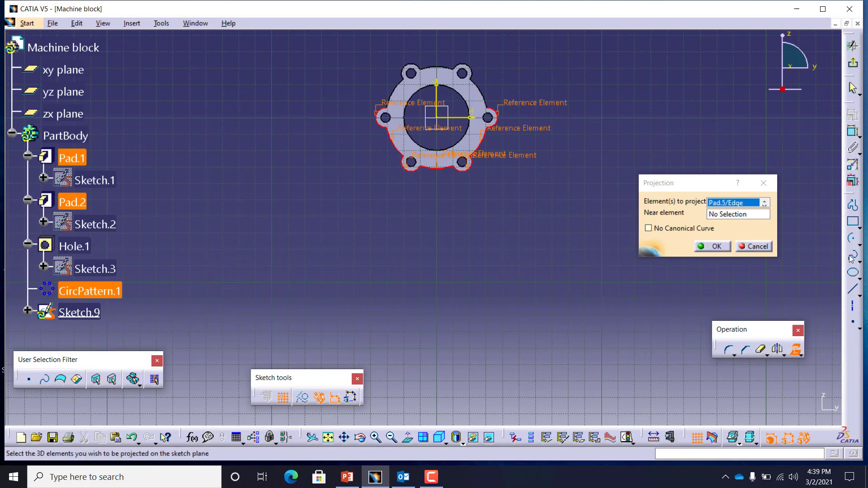
pyautogui.click(711, 246)
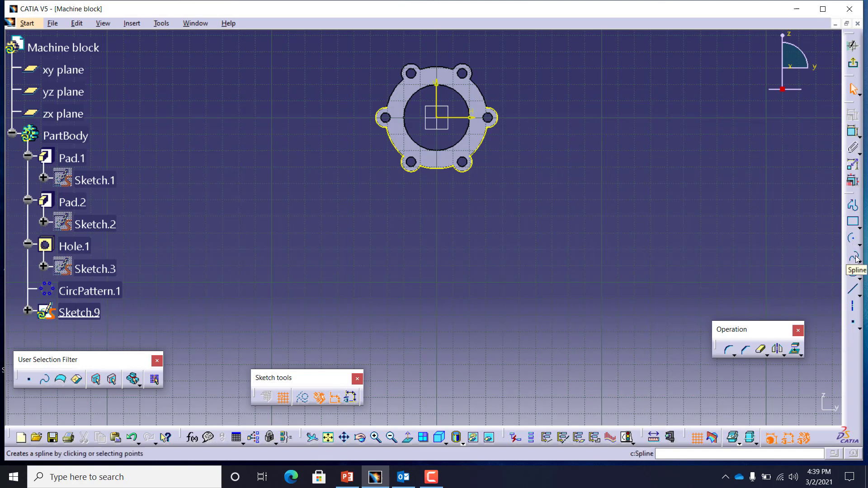
# Step: Sketch two axis lines from the origin, running diagonally down on either side of the vertical axis, about 64° apart
pyautogui.click(853, 307)
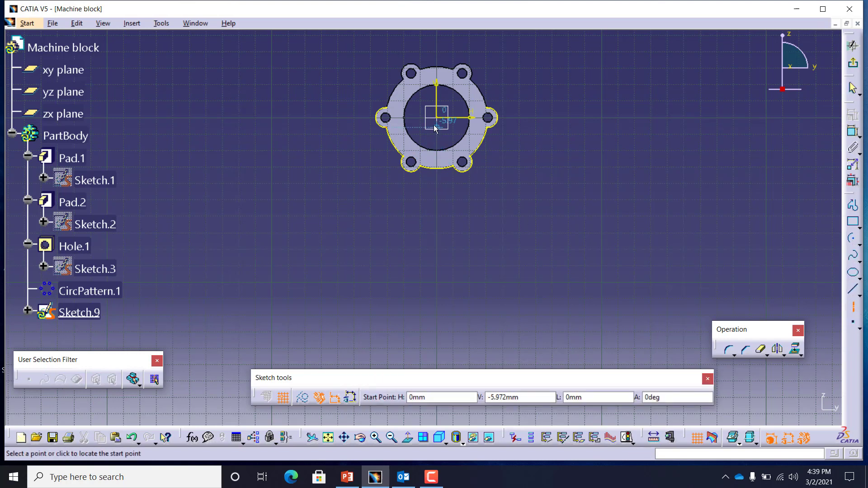
pyautogui.click(443, 120)
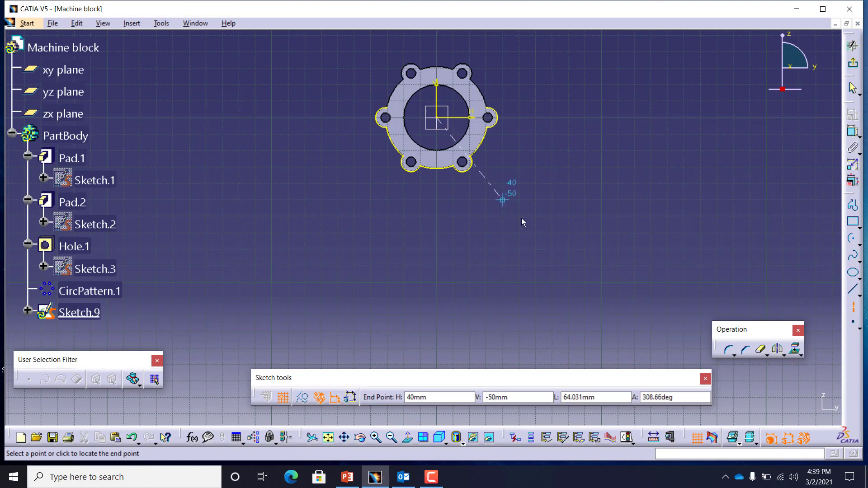
pyautogui.click(523, 246)
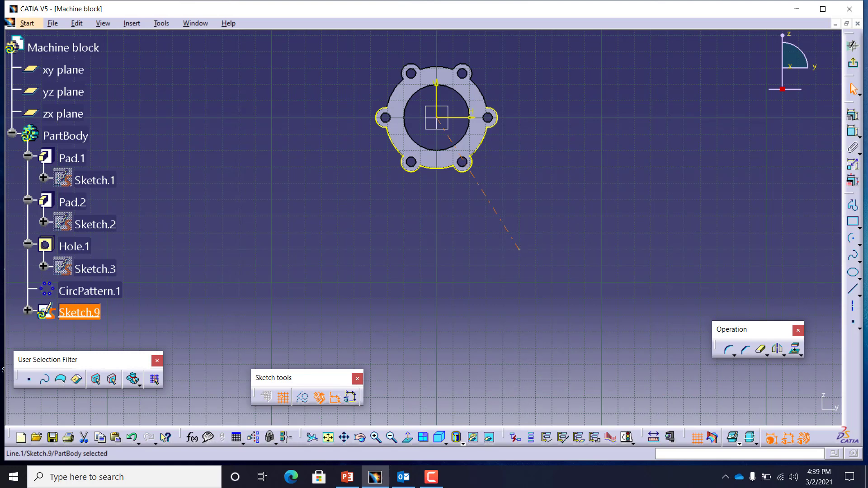
pyautogui.click(854, 306)
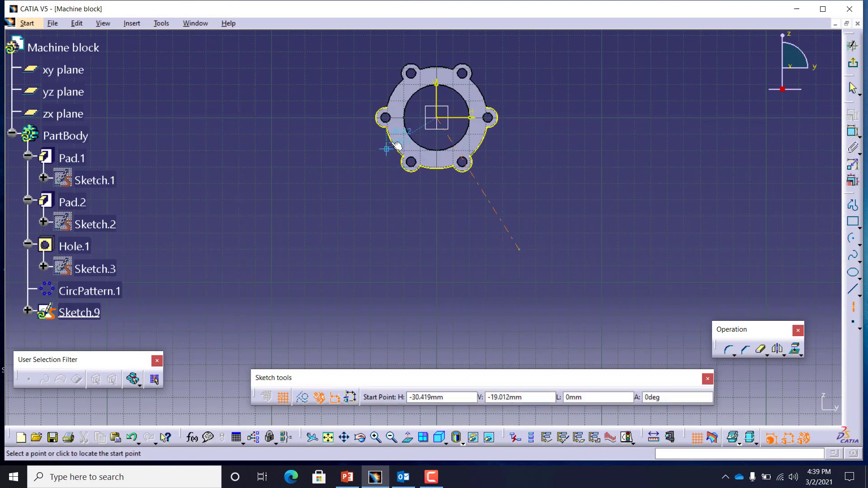
pyautogui.click(438, 119)
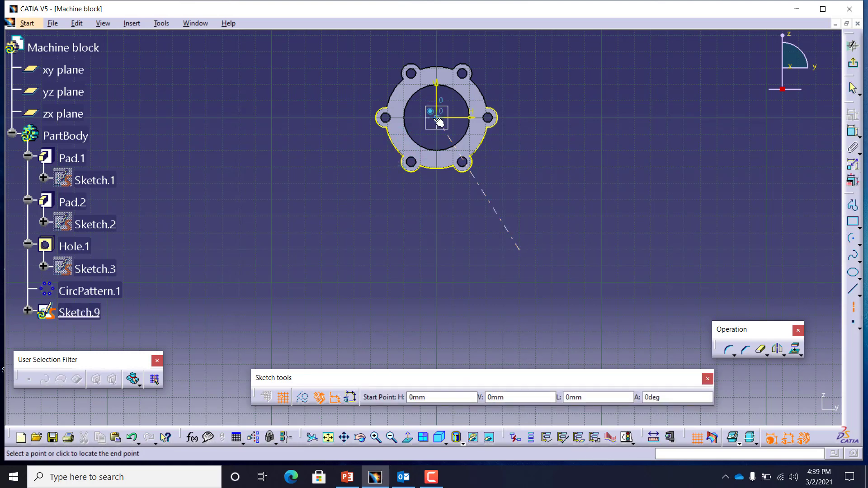
pyautogui.click(355, 249)
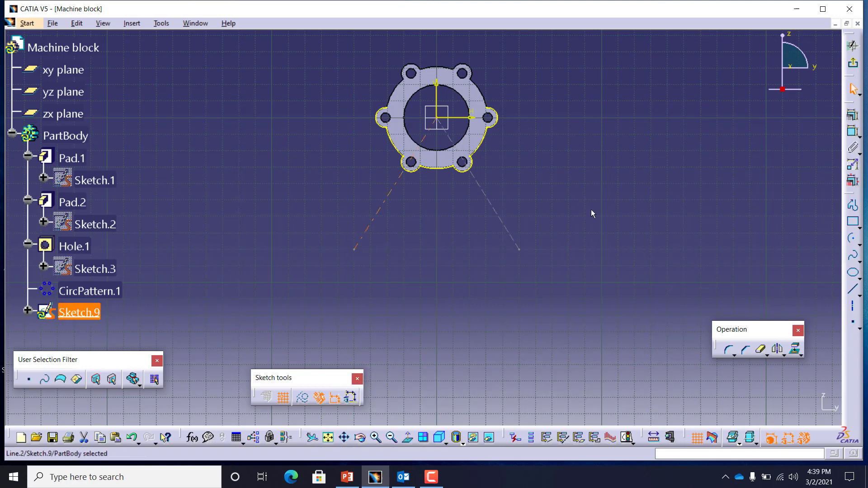
# Step: Dimension the angle between the two diagonal axis lines below the block and set it to 81°
pyautogui.click(853, 131)
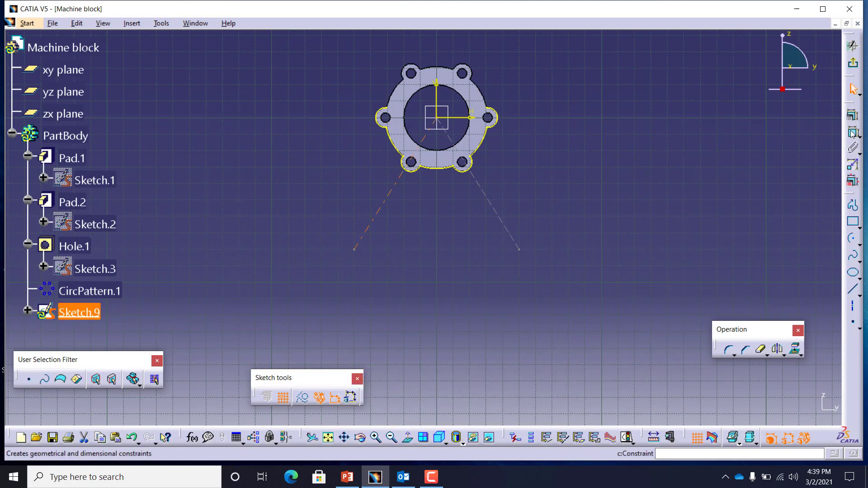
pyautogui.click(494, 210)
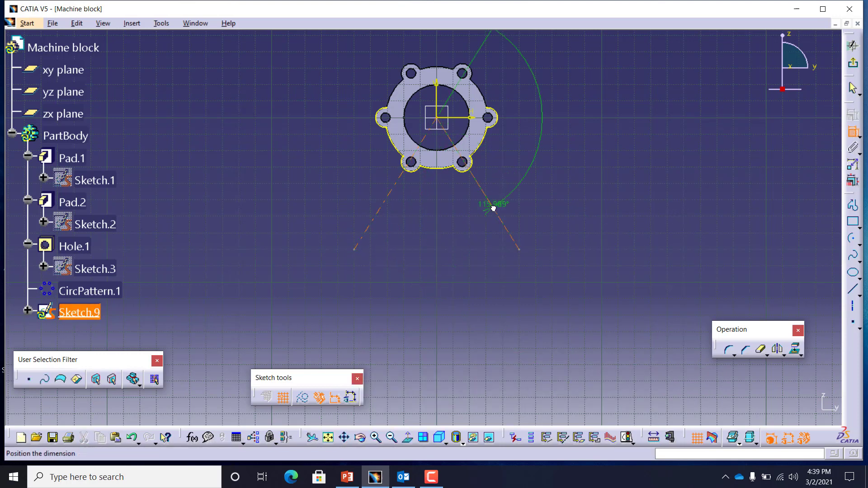
pyautogui.click(436, 251)
pyautogui.doubleClick(441, 252)
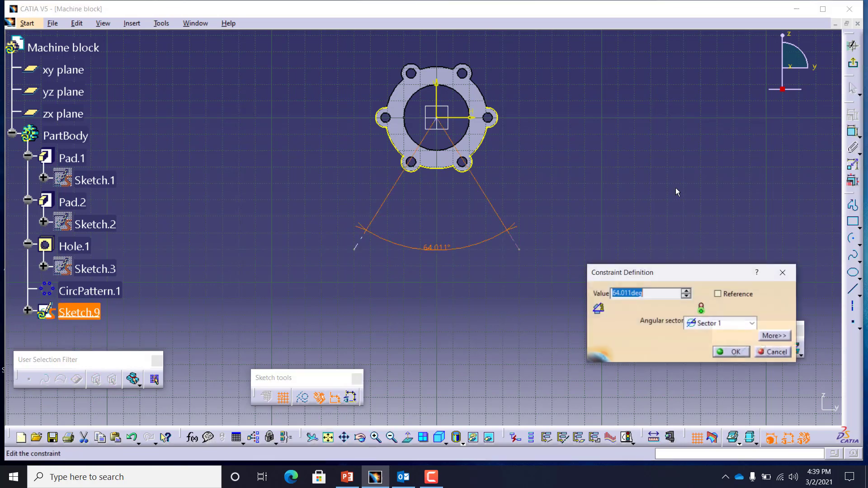
pyautogui.write('81')
pyautogui.press('Return')
pyautogui.click(675, 188)
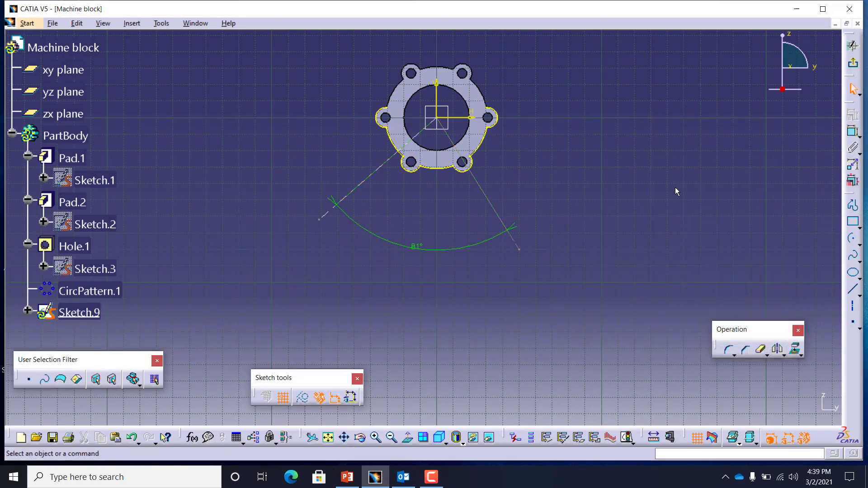
pyautogui.click(363, 194)
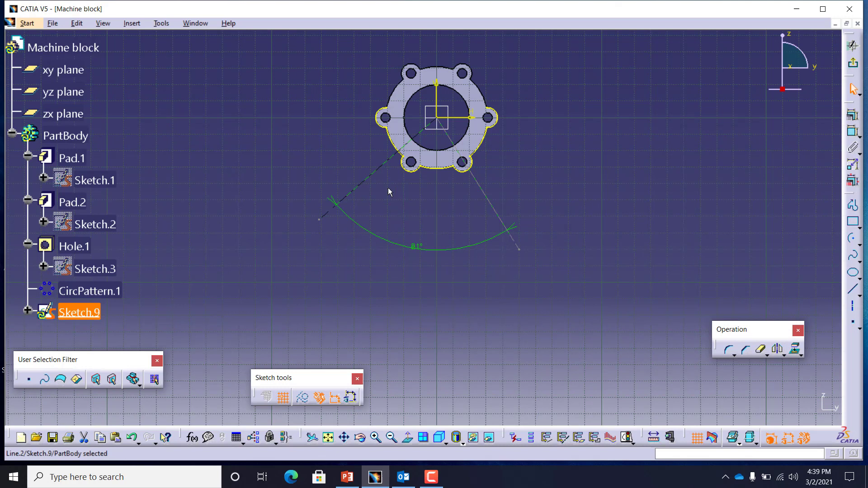
pyautogui.keyDown('ctrl'); pyautogui.click(489, 201); pyautogui.keyUp('ctrl')
pyautogui.keyDown('ctrl'); pyautogui.click(441, 82); pyautogui.keyUp('ctrl')
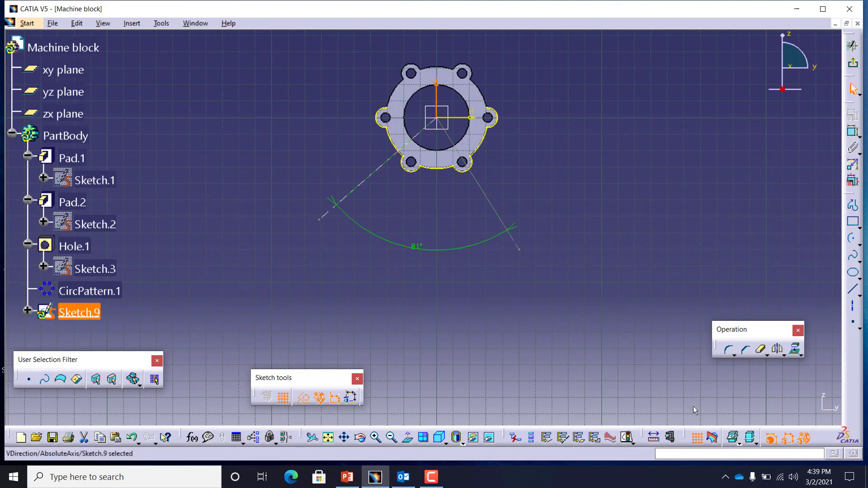
pyautogui.click(481, 195)
pyautogui.click(365, 179)
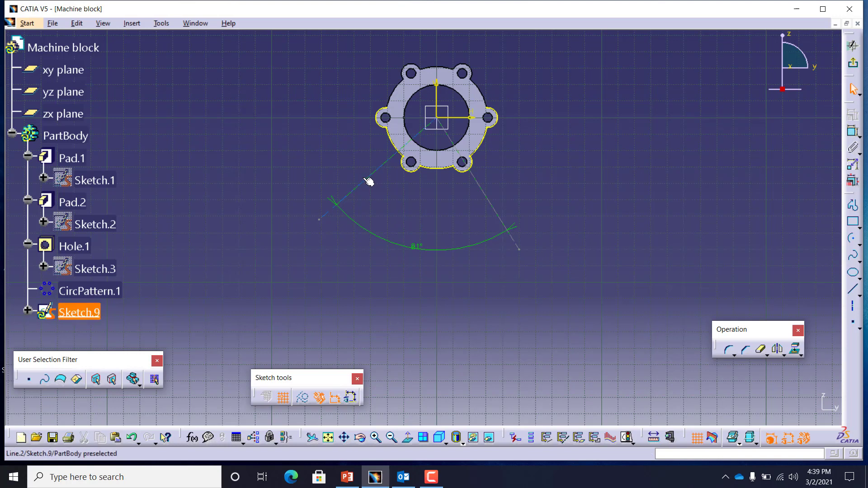
pyautogui.keyDown('ctrl'); pyautogui.click(437, 103); pyautogui.keyUp('ctrl')
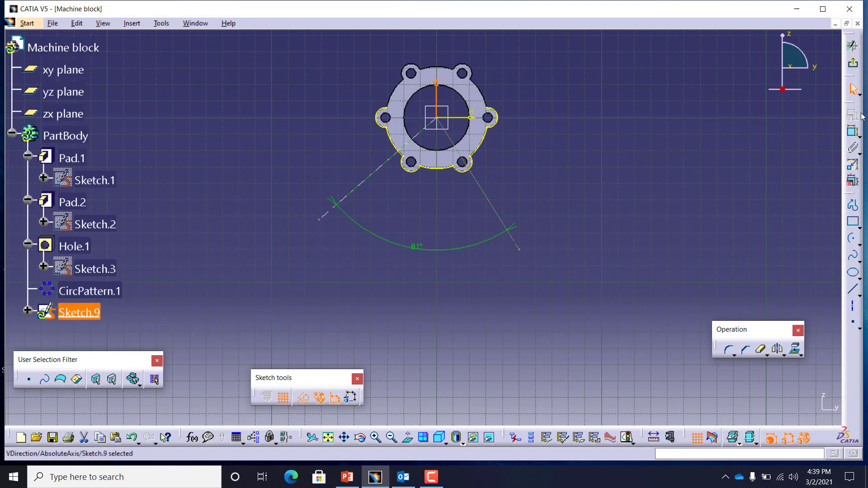
pyautogui.click(648, 205)
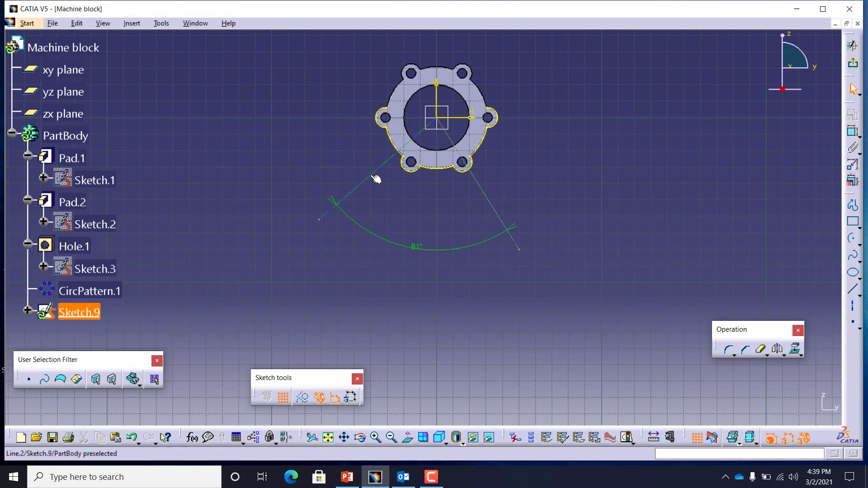
# Step: Rotate the constrained pair of diagonal axis lines slightly counterclockwise about the origin
pyautogui.moveTo(498, 212)
pyautogui.mouseDown()
pyautogui.moveTo(521, 201)
pyautogui.moveTo(512, 211)
pyautogui.mouseUp()
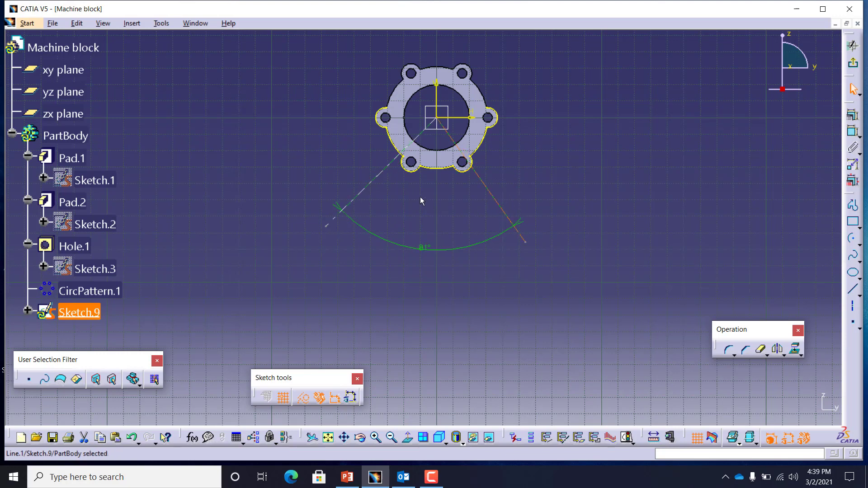
# Step: Constrain the two diagonal axis lines to be symmetric about the sketch's vertical axis
pyautogui.keyDown('ctrl'); pyautogui.click(376, 186); pyautogui.keyUp('ctrl')
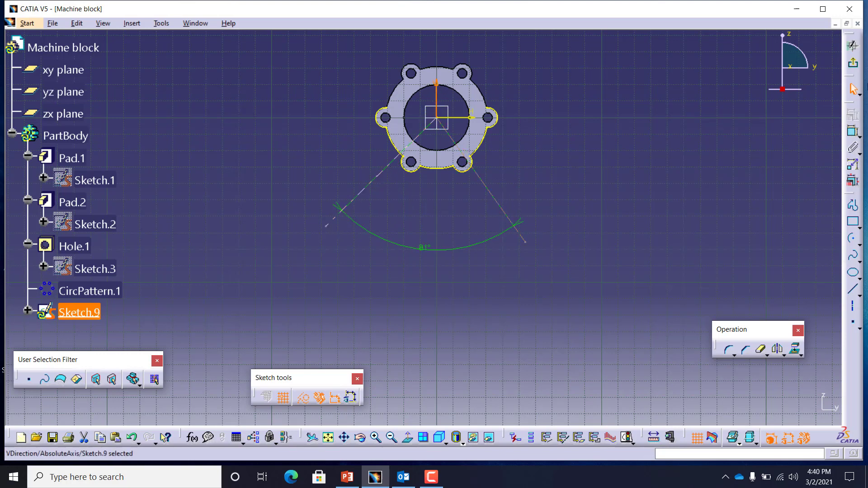
pyautogui.click(641, 192)
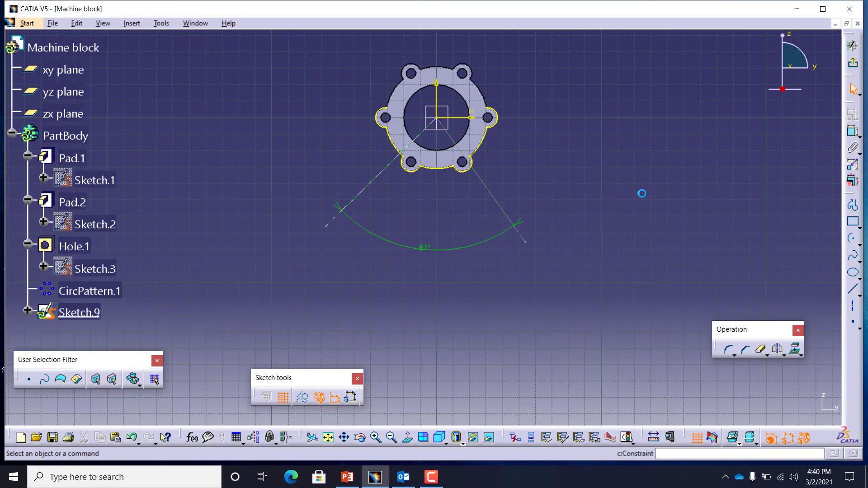
pyautogui.click(380, 182)
pyautogui.keyDown('ctrl'); pyautogui.click(489, 189); pyautogui.keyUp('ctrl')
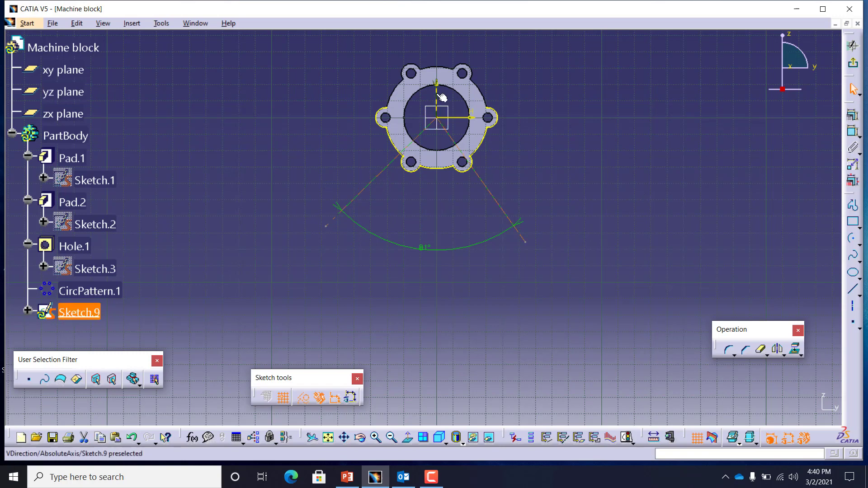
pyautogui.keyDown('ctrl'); pyautogui.click(442, 96); pyautogui.keyUp('ctrl')
pyautogui.click(853, 114)
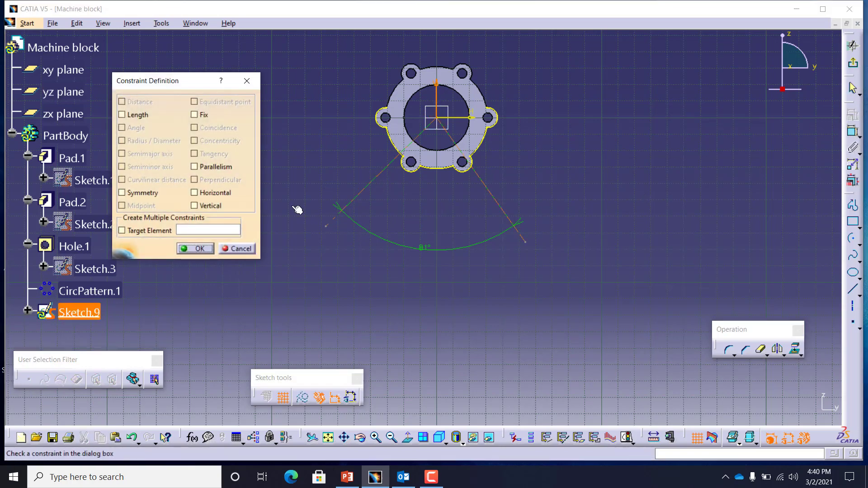
pyautogui.click(122, 192)
pyautogui.click(196, 249)
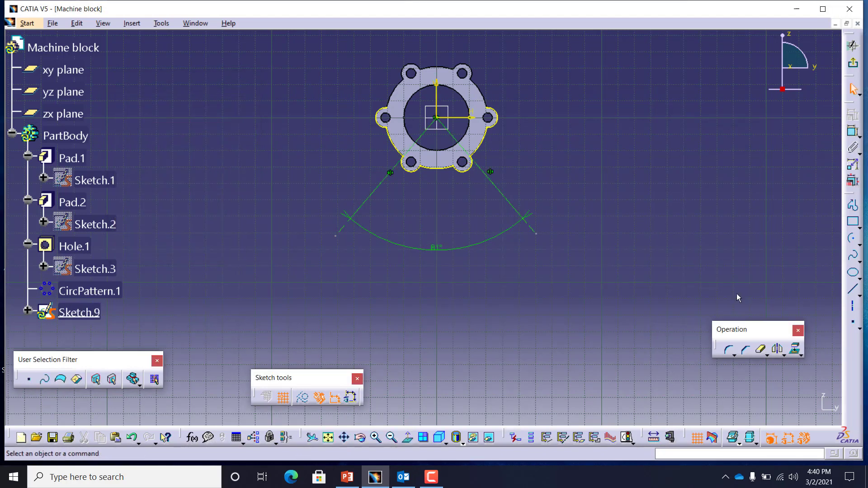
# Step: Sketch a 100 mm radius arc centred on the origin, spanning below the block between the two diagonal axis lines
pyautogui.click(853, 240)
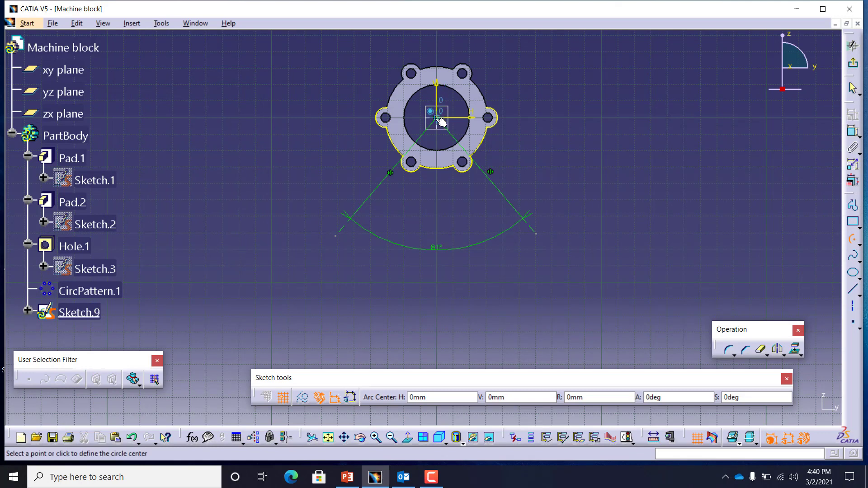
pyautogui.click(438, 120)
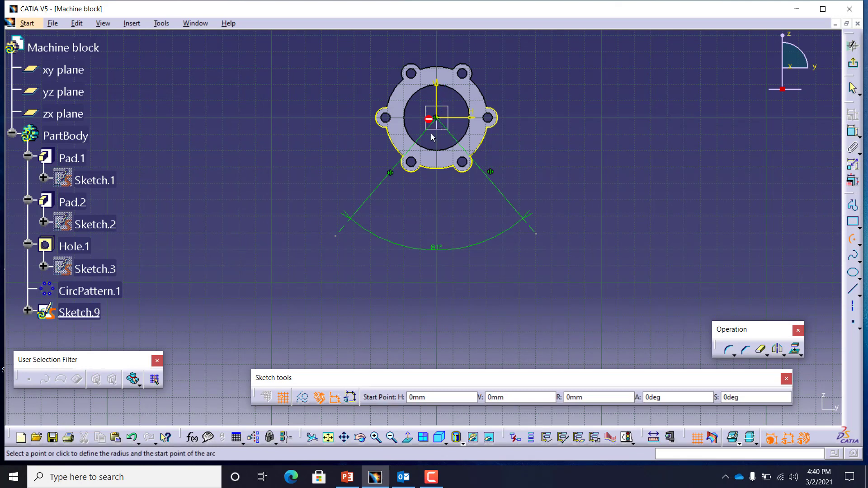
pyautogui.press('Tab')
pyautogui.press('Tab')
pyautogui.press('Tab')
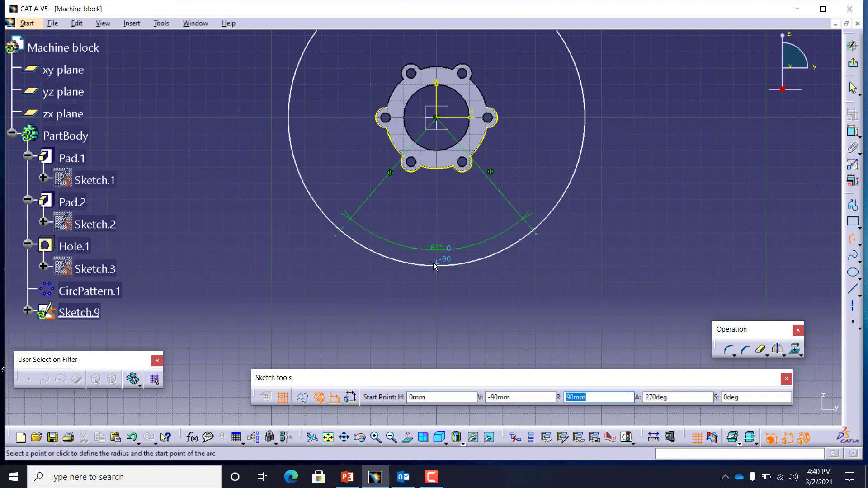
pyautogui.write('100')
pyautogui.press('Return')
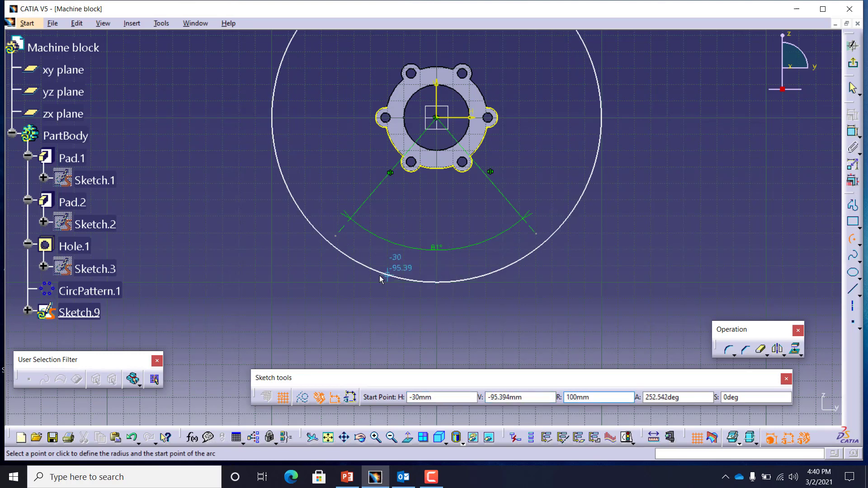
pyautogui.click(331, 244)
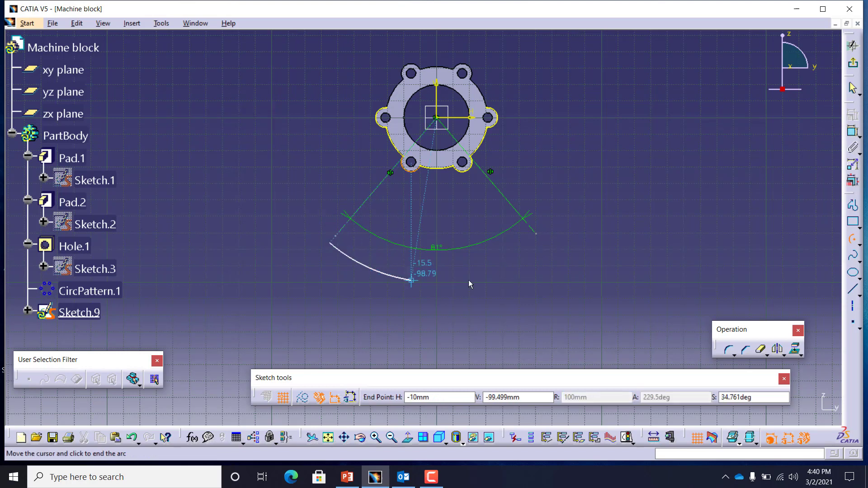
pyautogui.click(544, 245)
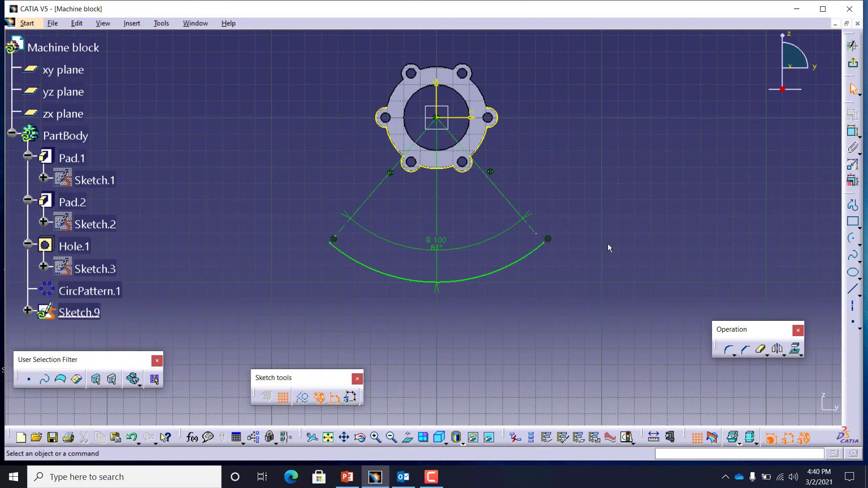
# Step: Sketch an arc of about 21 mm radius centred on the left axis line, from the large arc's left end curving upward
pyautogui.click(853, 239)
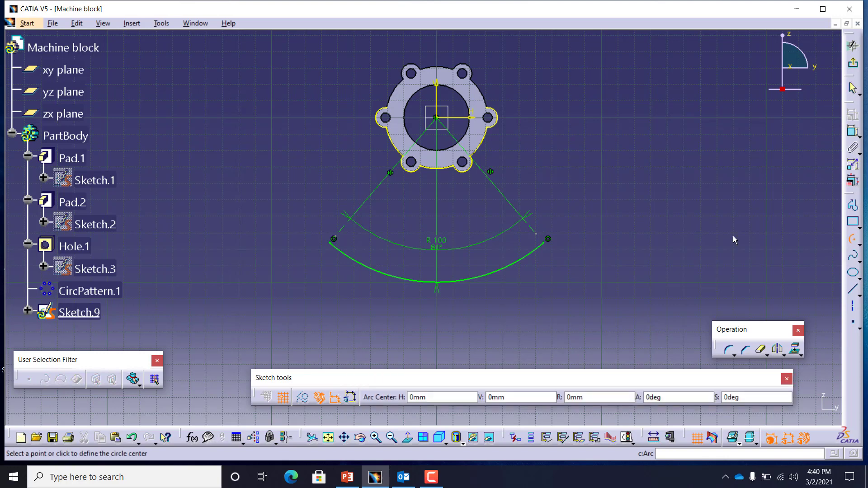
pyautogui.click(353, 218)
pyautogui.click(333, 240)
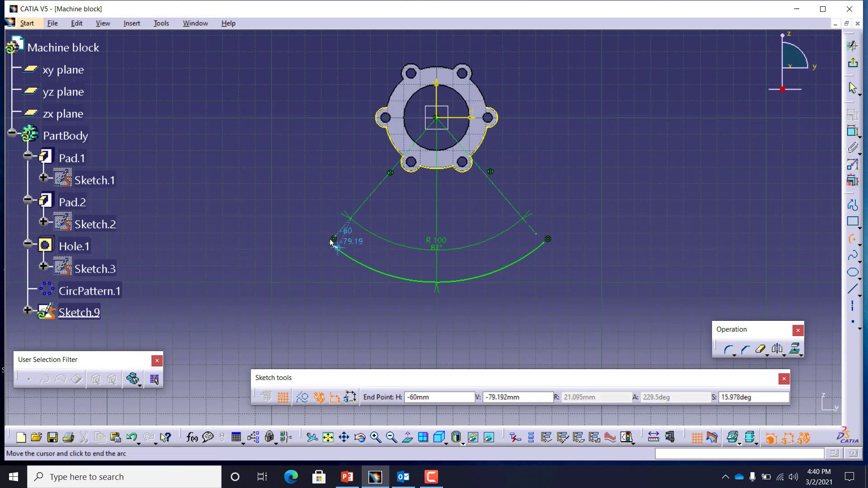
pyautogui.click(338, 185)
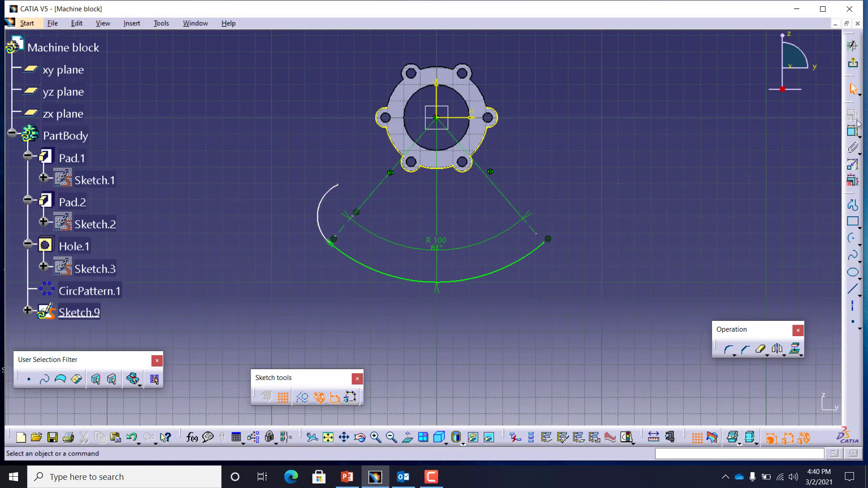
# Step: Dimension the small left arc's radius and set it to 15 mm
pyautogui.click(319, 217)
pyautogui.click(282, 224)
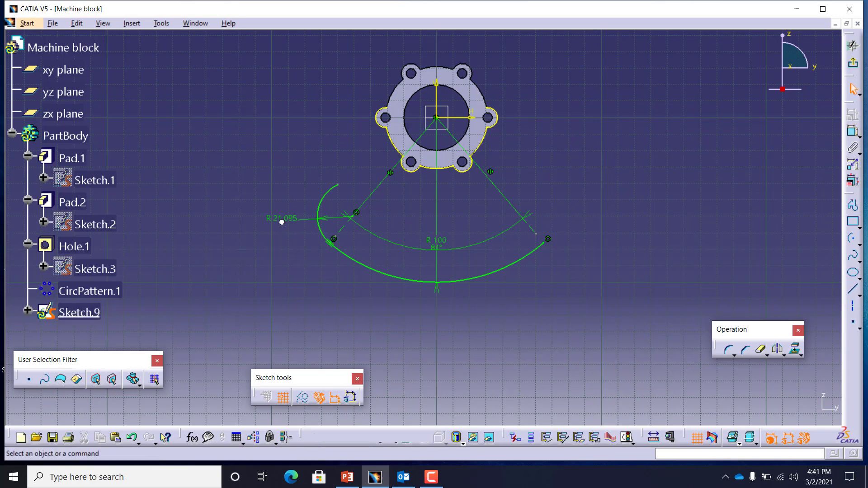
pyautogui.doubleClick(282, 220)
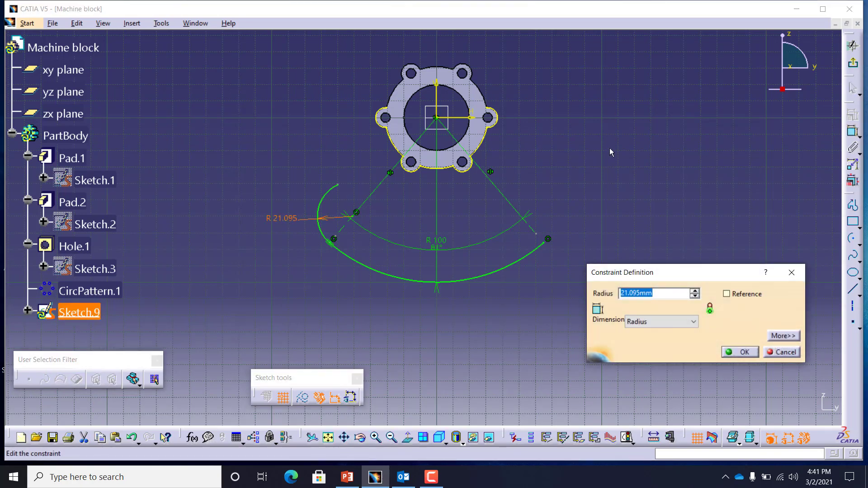
pyautogui.write('15')
pyautogui.press('Return')
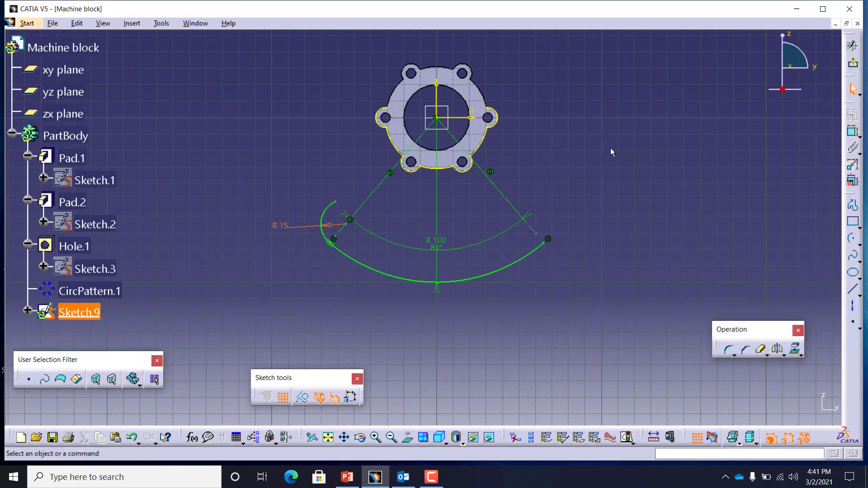
# Step: Sketch a profile from the leftmost lug: a vertical line about 32 mm down, continuing as a tangent arc to the 15 mm arc's upper end
pyautogui.click(853, 205)
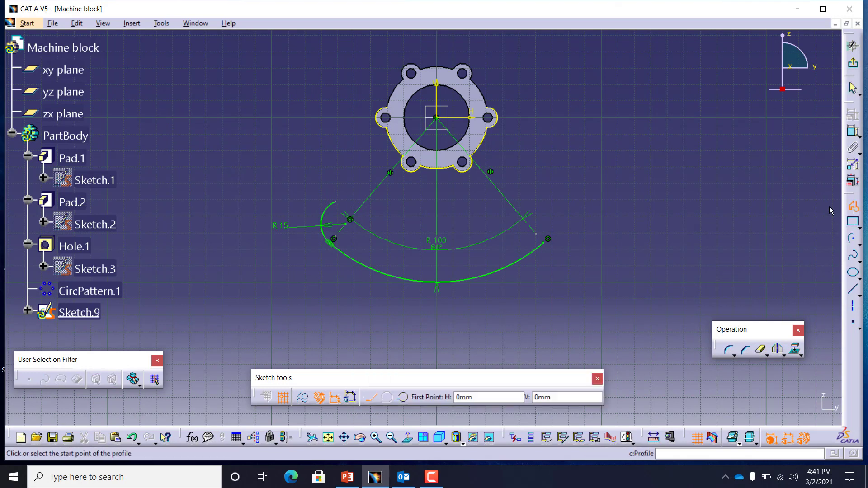
pyautogui.click(376, 118)
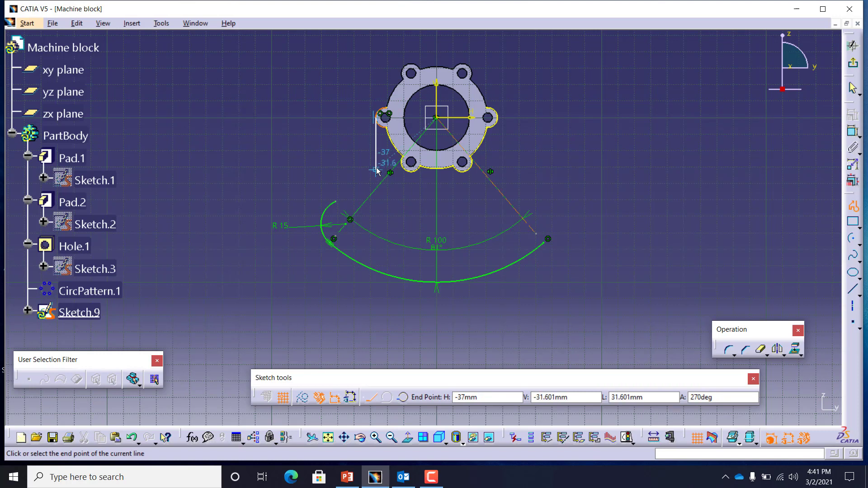
pyautogui.moveTo(377, 168); pyautogui.dragTo(369, 196)
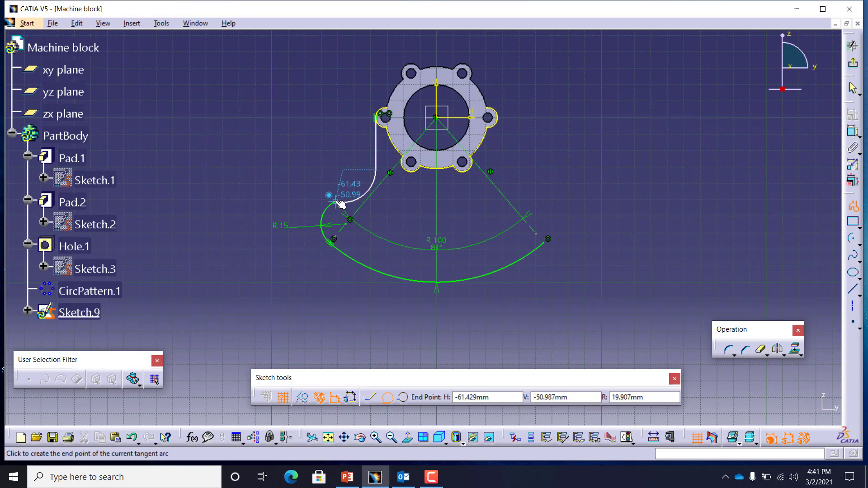
pyautogui.click(336, 202)
pyautogui.click(335, 202)
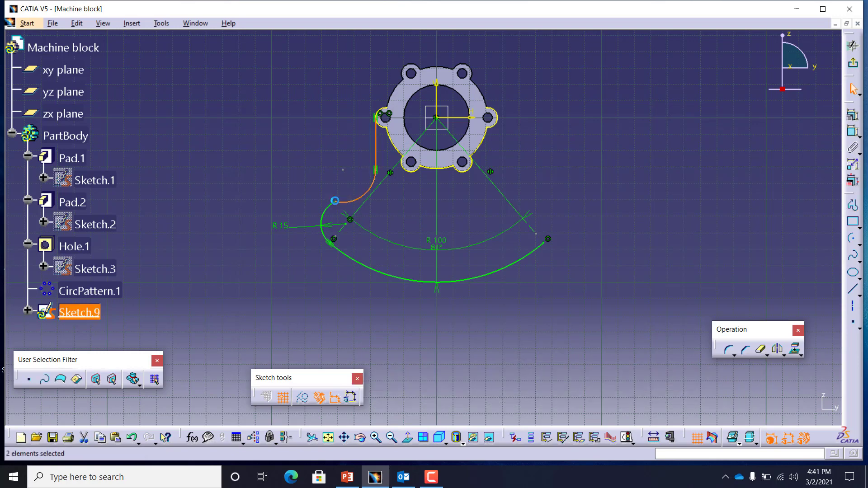
# Step: Constrain the 15 mm arc and the adjoining concave arc to be tangent
pyautogui.click(330, 206)
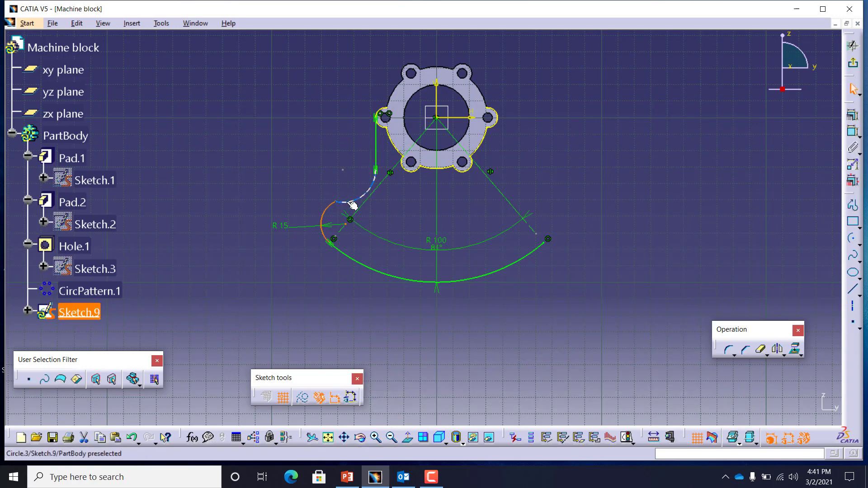
pyautogui.keyDown('ctrl'); pyautogui.click(348, 202); pyautogui.keyUp('ctrl')
pyautogui.click(853, 115)
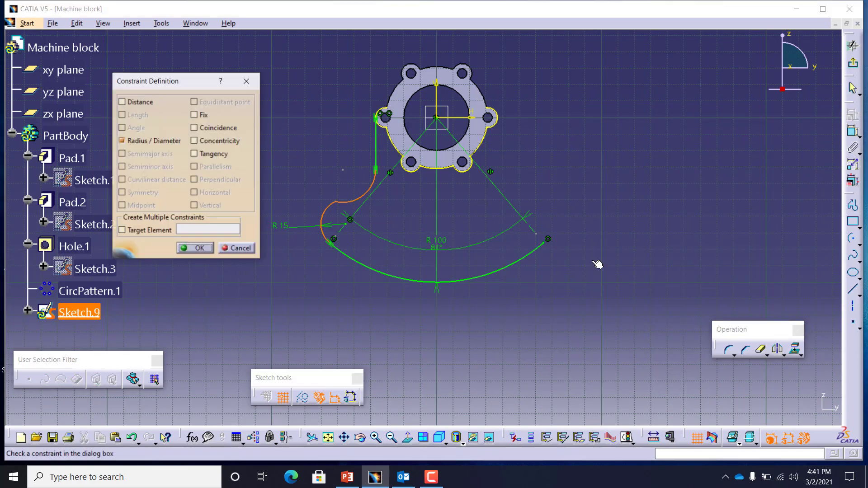
pyautogui.click(205, 156)
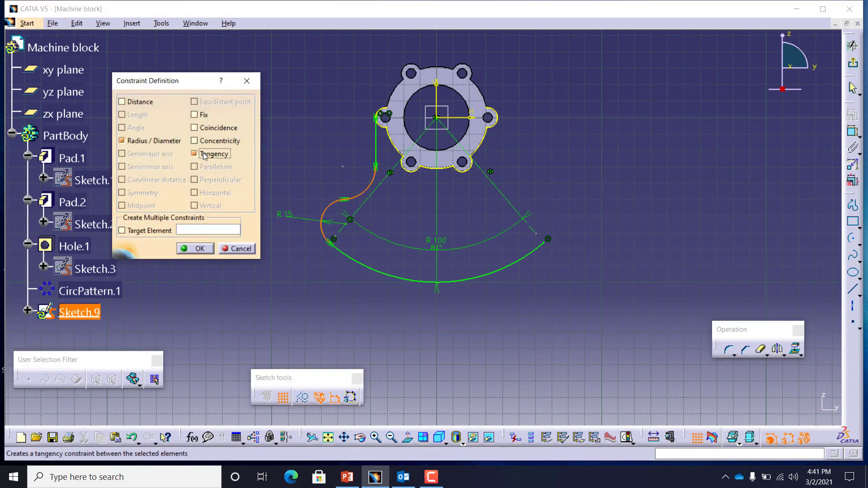
pyautogui.click(194, 248)
# Step: Dimension the concave connecting arc's radius and set it to 18 mm
pyautogui.click(852, 131)
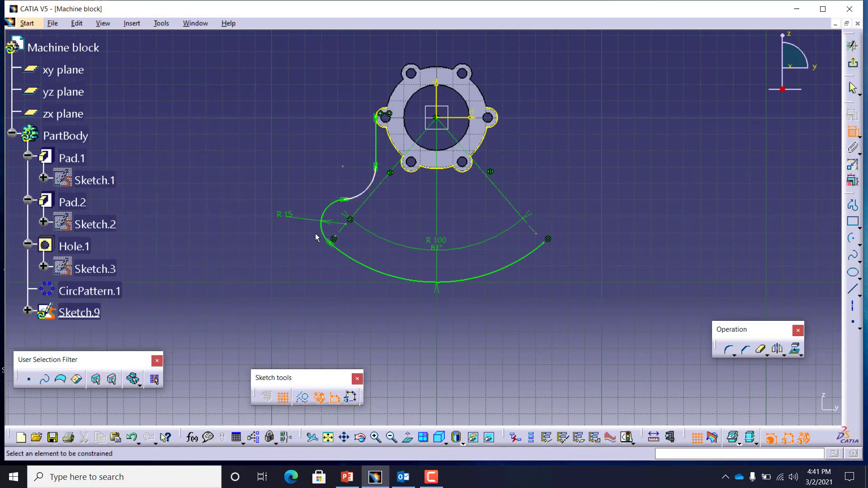
pyautogui.click(360, 194)
pyautogui.click(396, 208)
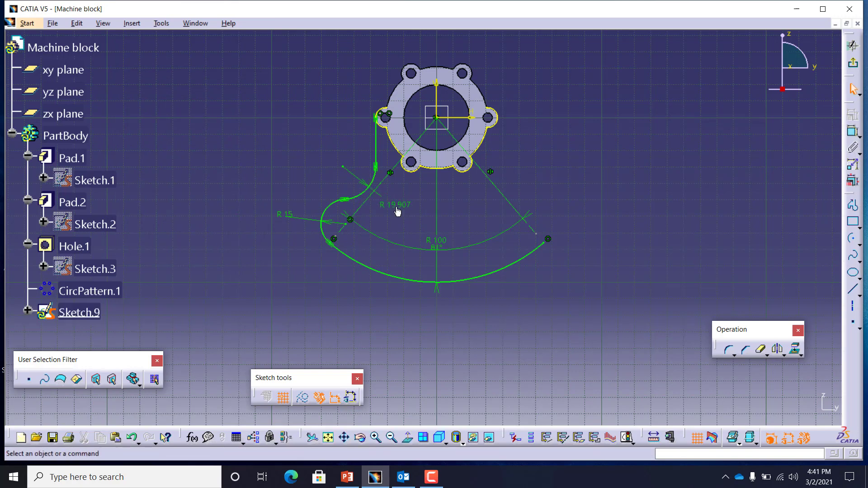
pyautogui.doubleClick(404, 208)
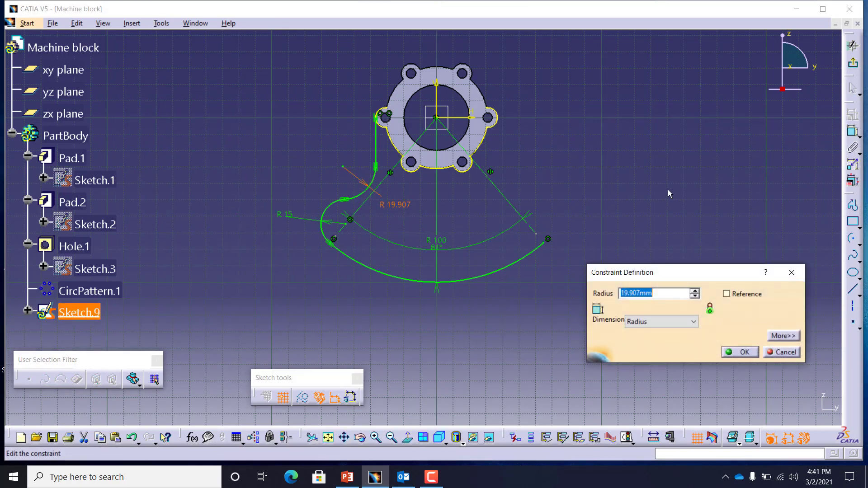
pyautogui.write('18')
pyautogui.press('Return')
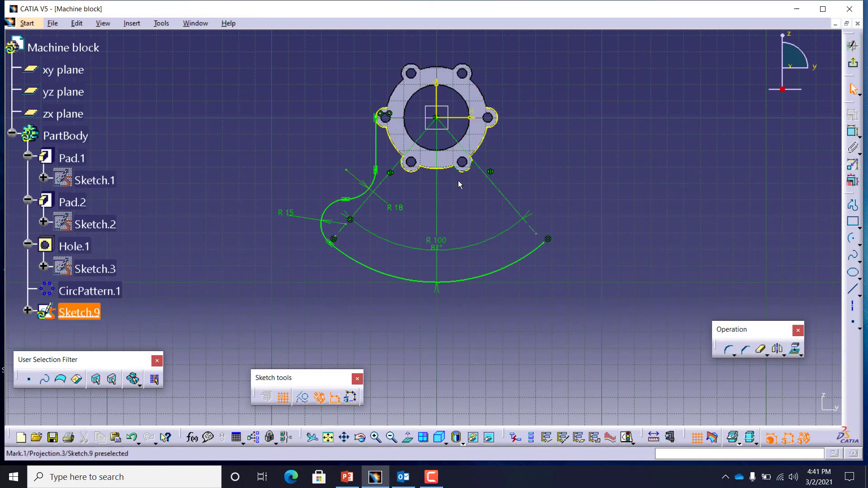
# Step: Mirror the left vertical line and its two connected arcs about the sketch's vertical axis
pyautogui.click(383, 160)
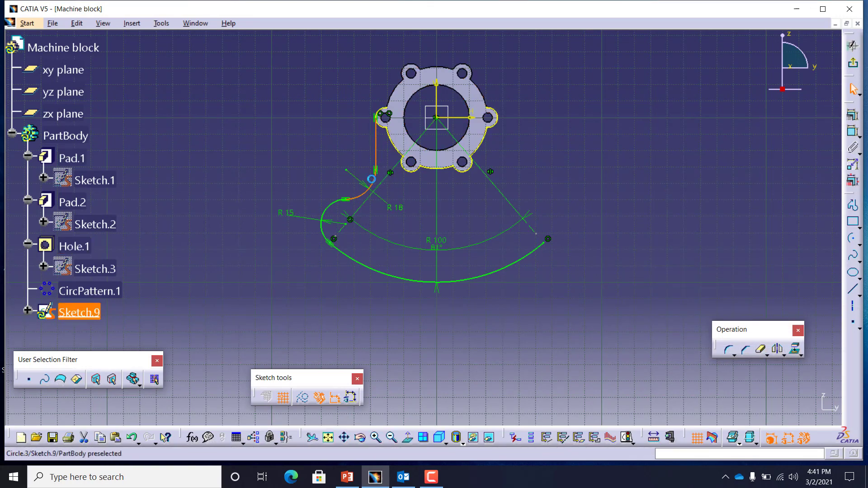
pyautogui.keyDown('ctrl'); pyautogui.click(333, 204); pyautogui.keyUp('ctrl')
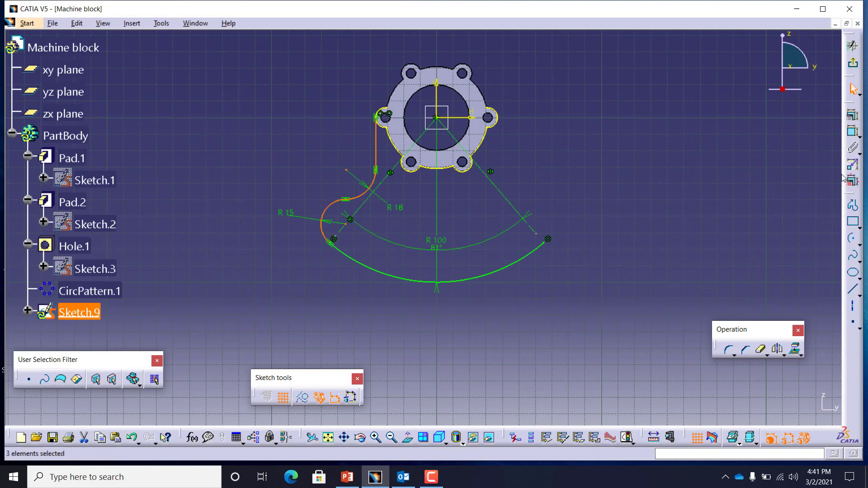
pyautogui.click(778, 352)
pyautogui.click(437, 107)
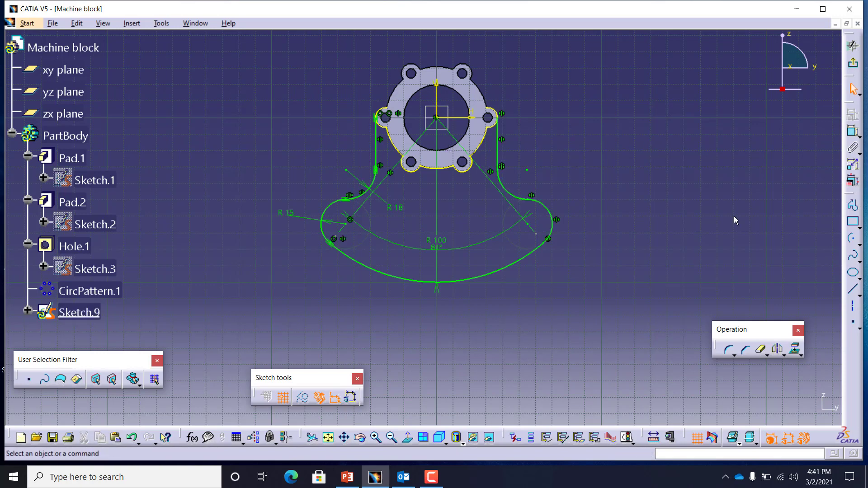
# Step: Check the sketch's solving status and examine its geometry analysis for a closed profile
pyautogui.click(762, 351)
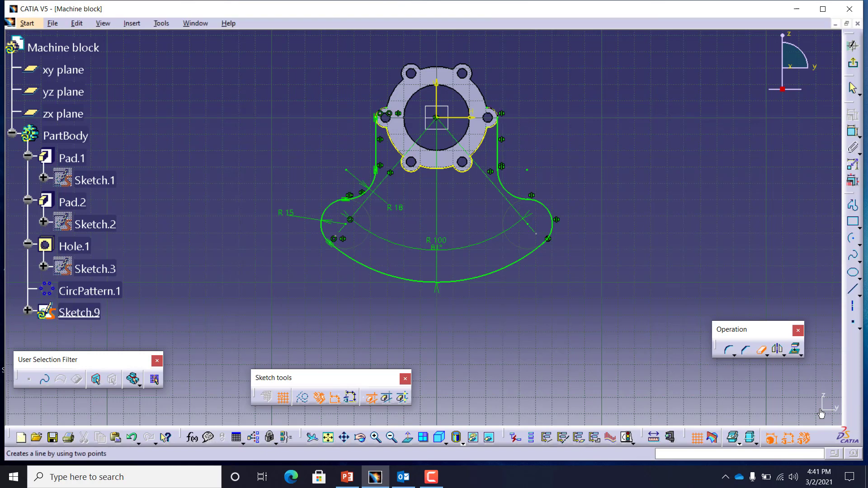
pyautogui.click(762, 351)
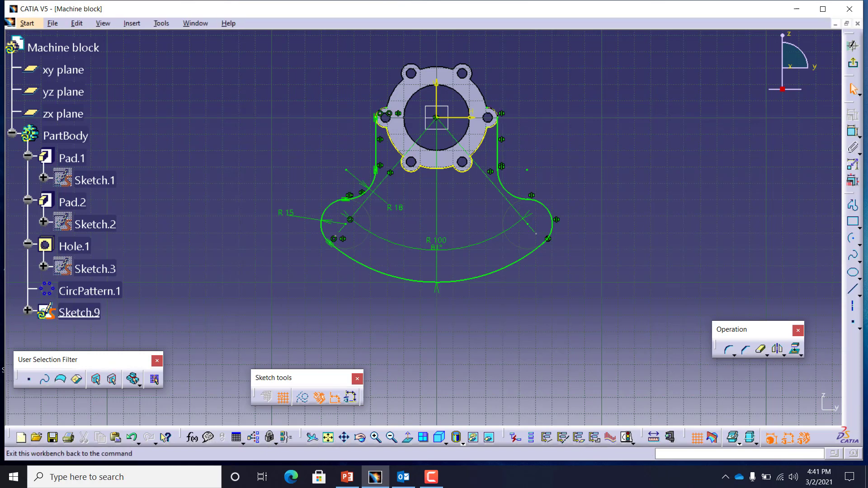
pyautogui.click(579, 437)
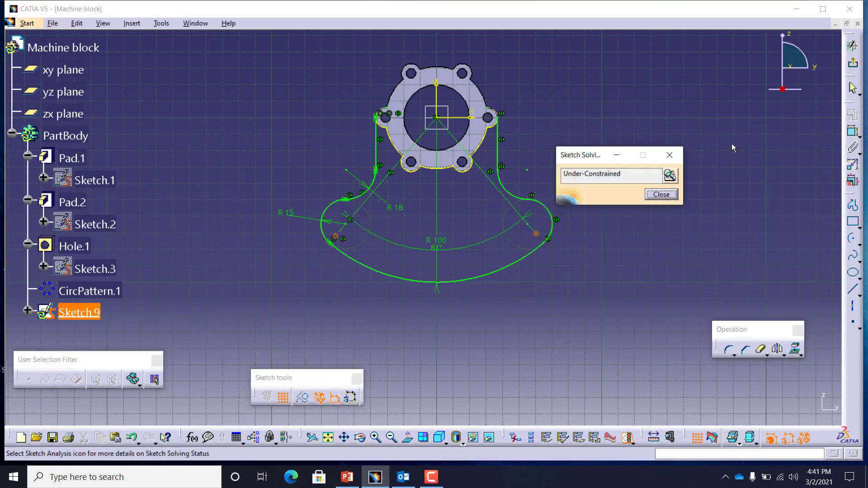
pyautogui.click(669, 178)
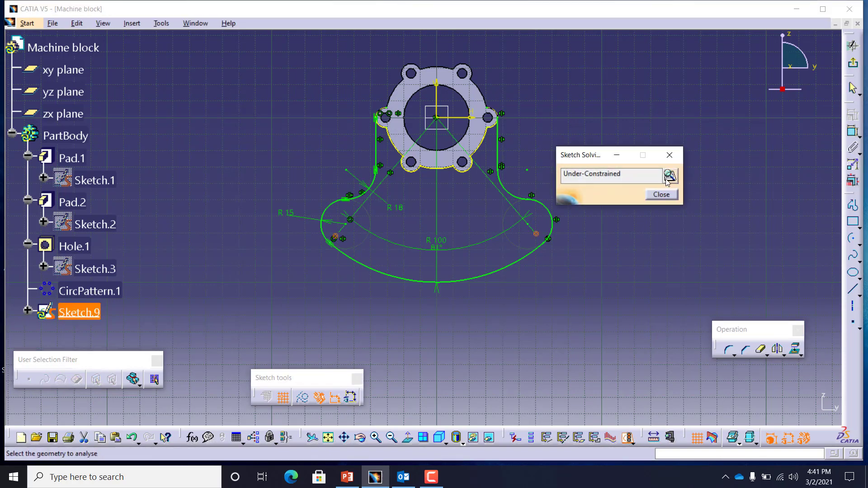
pyautogui.click(583, 31)
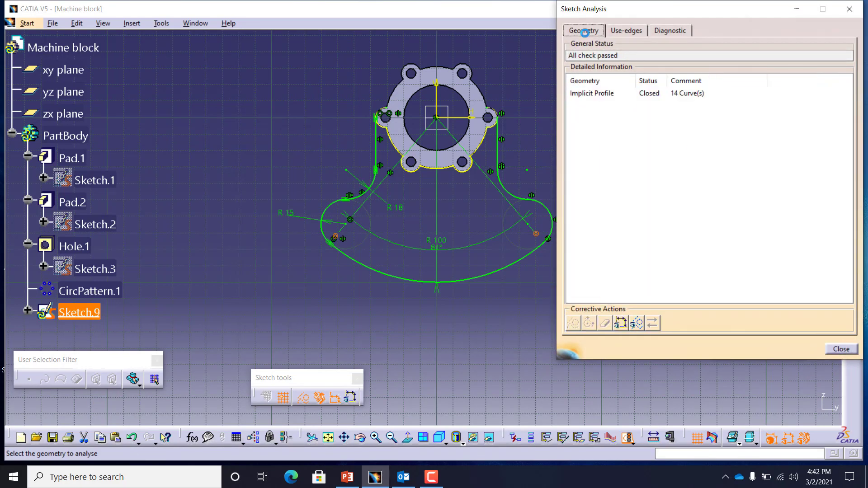
pyautogui.click(850, 9)
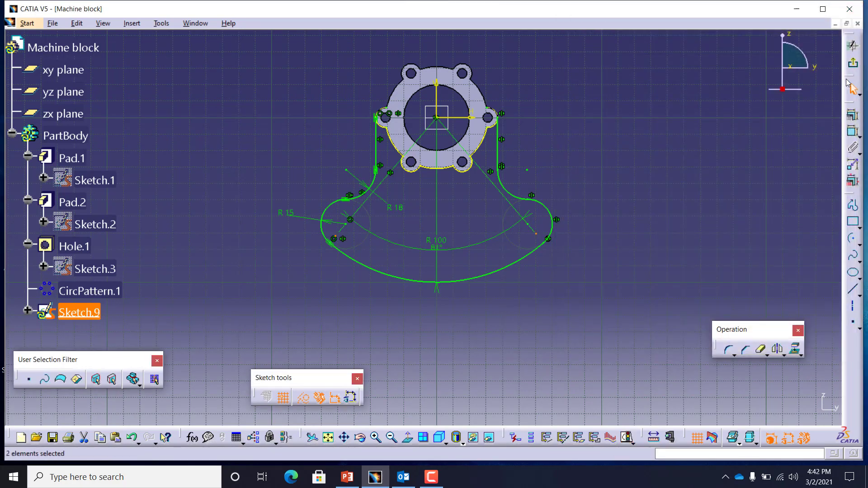
# Step: Leave the sketch and pad the flared profile 11 mm with mirrored extent
pyautogui.click(852, 45)
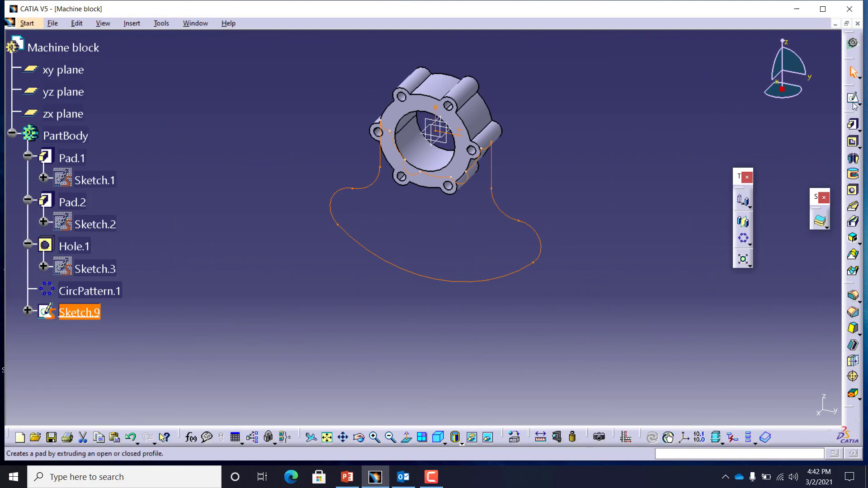
pyautogui.click(854, 127)
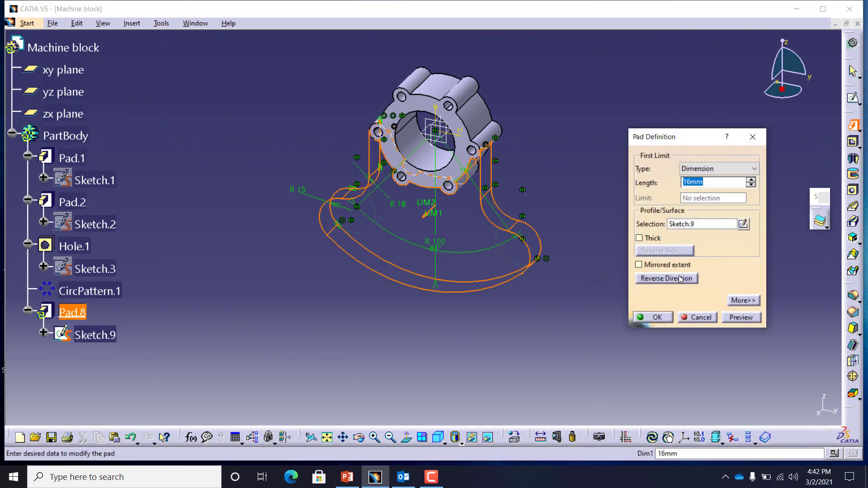
pyautogui.click(680, 269)
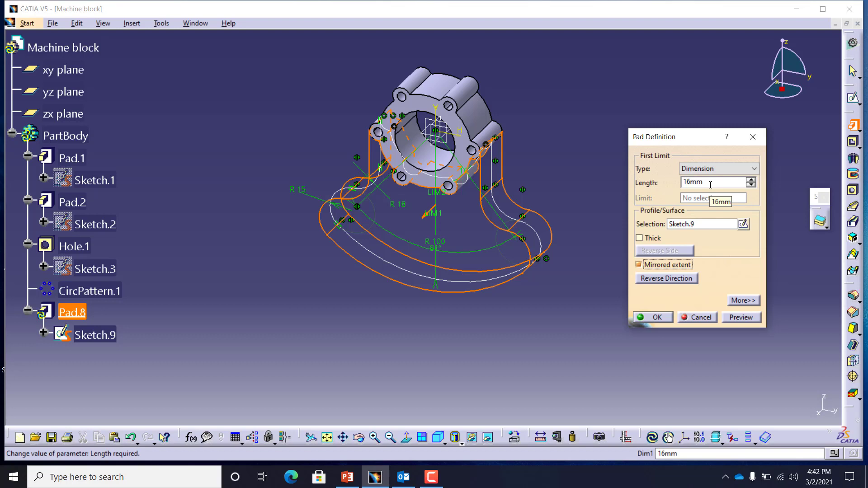
pyautogui.moveTo(711, 185); pyautogui.dragTo(644, 181)
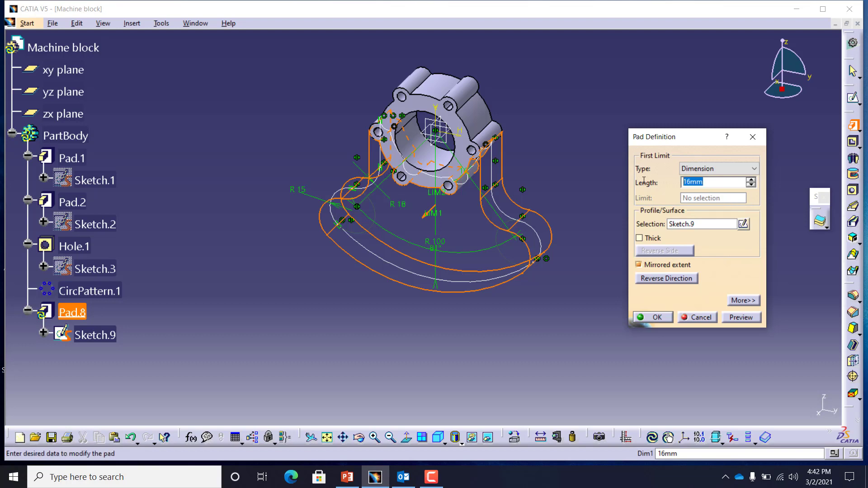
pyautogui.write('11')
pyautogui.press('Return')
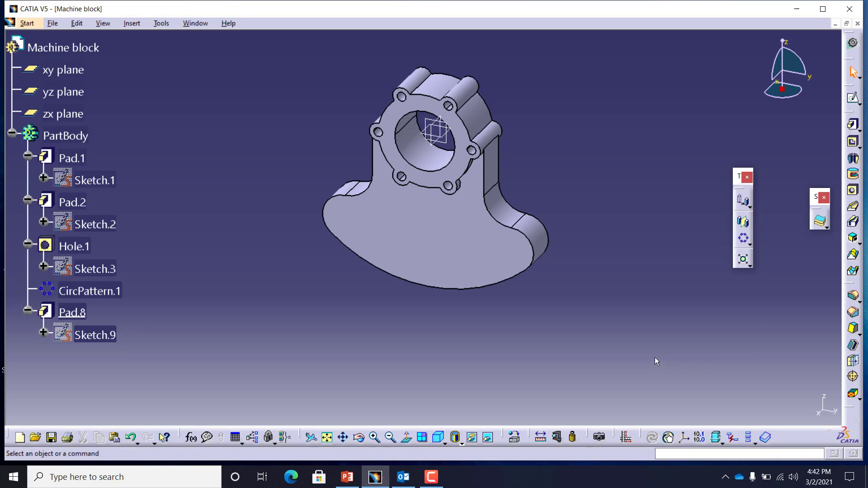
# Step: Start a sketch on the yz plane and project the outer arc edge of the flared plate's right rounded end
pyautogui.click(452, 143)
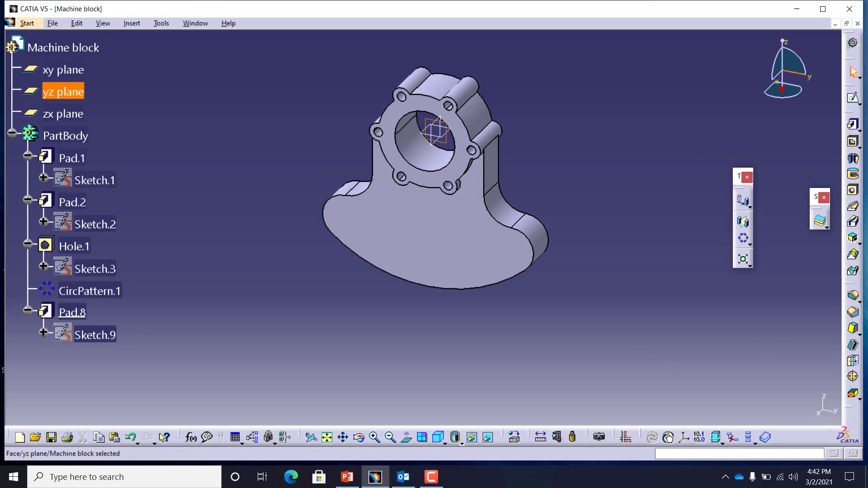
pyautogui.click(854, 98)
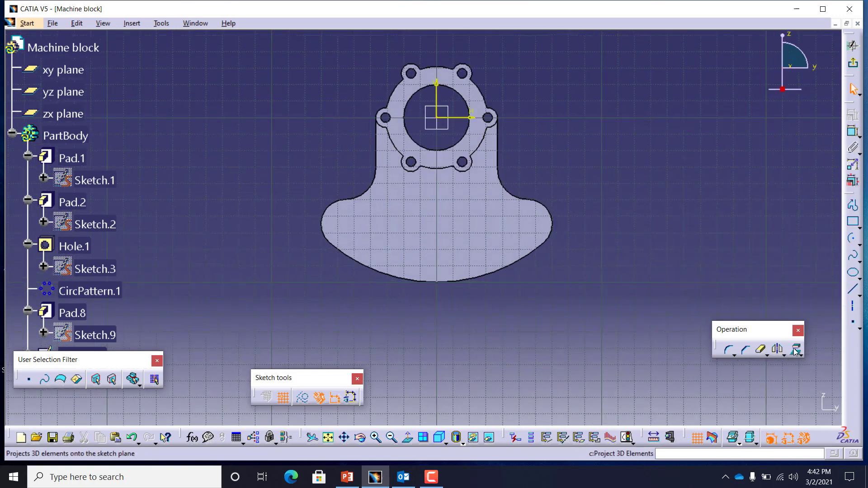
pyautogui.click(795, 348)
pyautogui.click(560, 219)
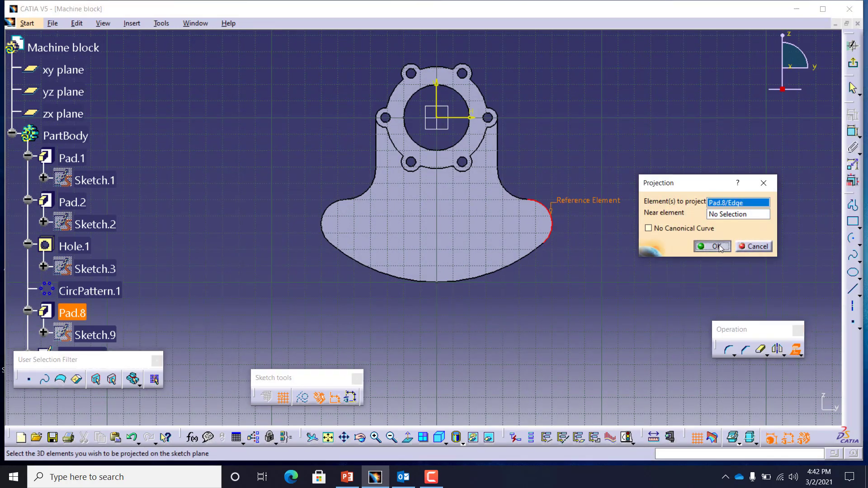
pyautogui.click(715, 246)
# Step: Draw a 15 mm radius arc concentric with the projected arc, joining its two ends into a full circle, and exit the sketch
pyautogui.click(854, 239)
pyautogui.click(551, 235)
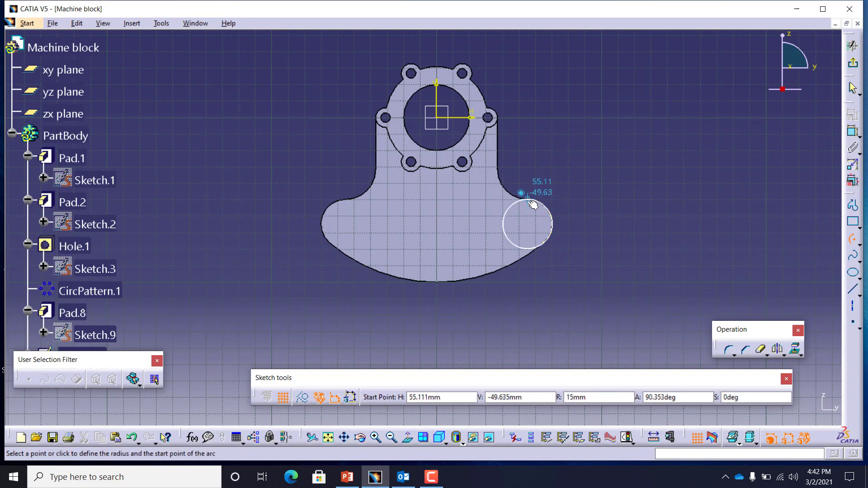
pyautogui.click(528, 200)
pyautogui.click(546, 246)
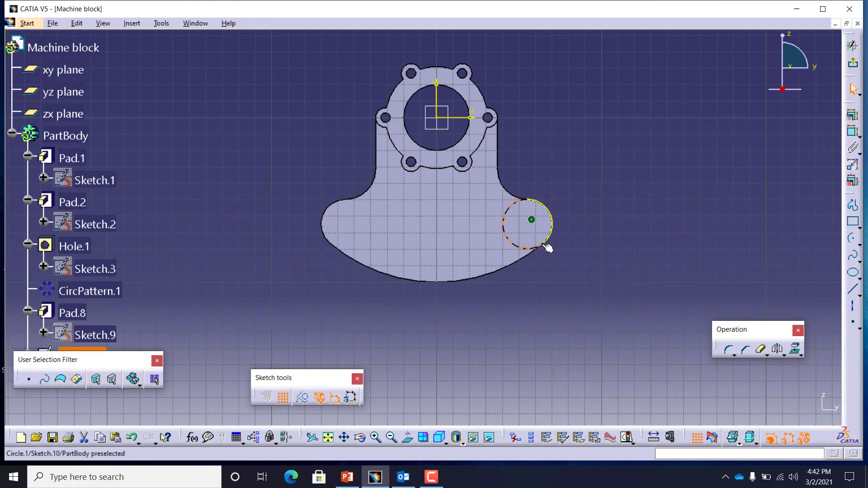
pyautogui.click(853, 46)
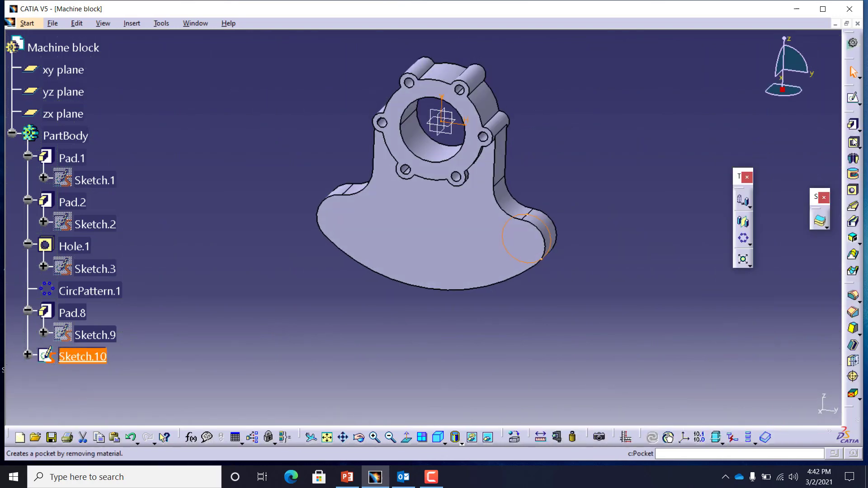
# Step: Pad the circular profile 16 mm with mirrored extent to form a boss at the plate's rounded end
pyautogui.click(853, 125)
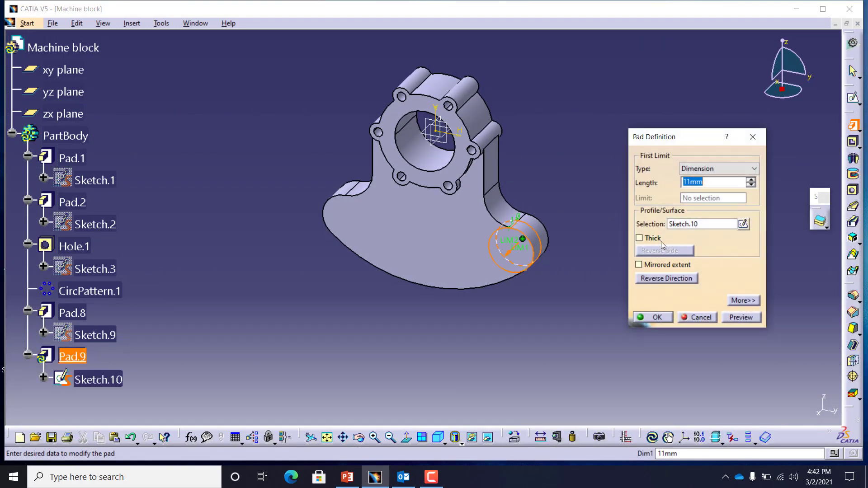
pyautogui.click(656, 265)
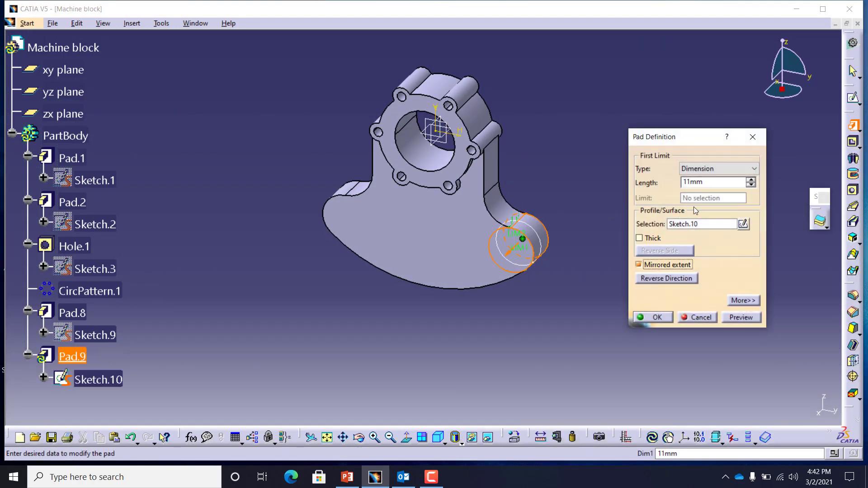
pyautogui.doubleClick(697, 181)
pyautogui.write('16')
pyautogui.press('Return')
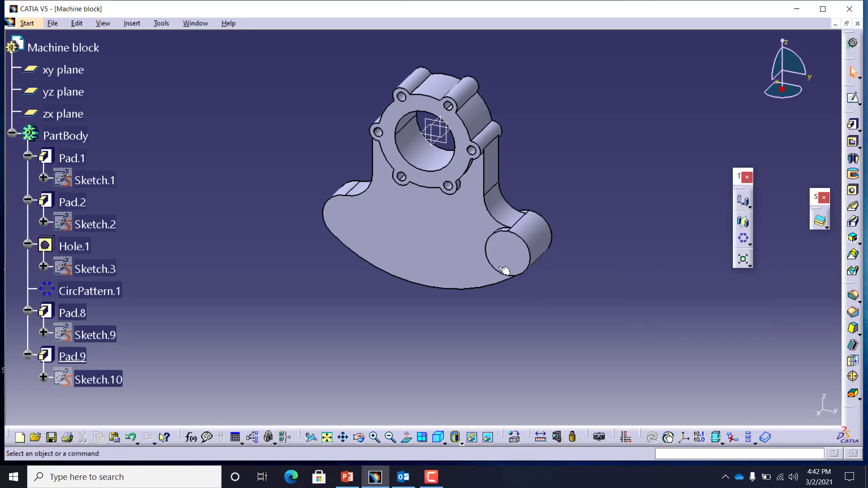
# Step: Add a 20 mm diameter hole up to last, concentric with the new boss on its front face
pyautogui.click(530, 250)
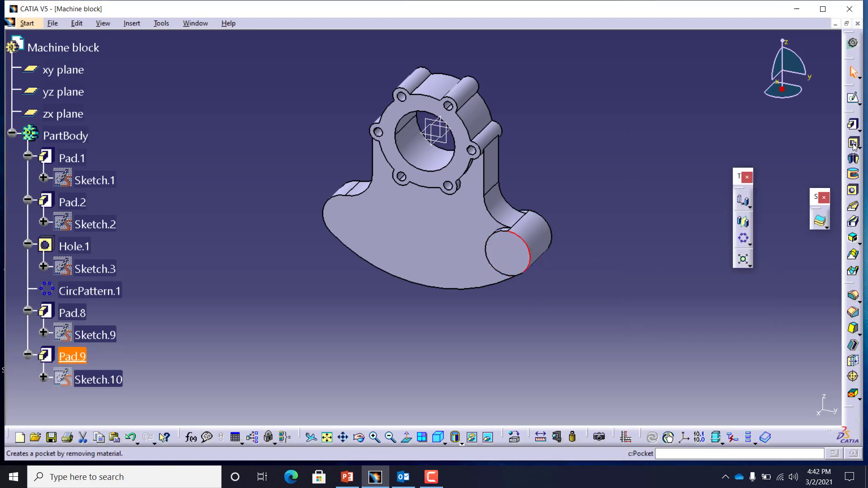
pyautogui.click(853, 190)
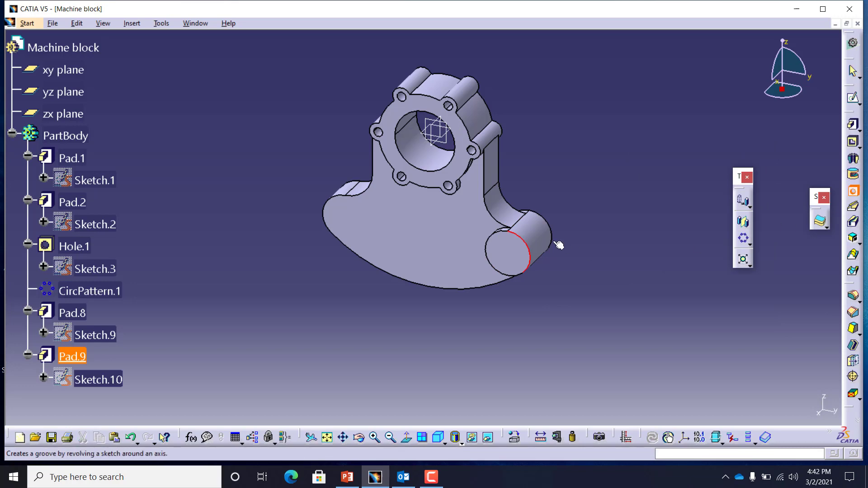
pyautogui.click(508, 251)
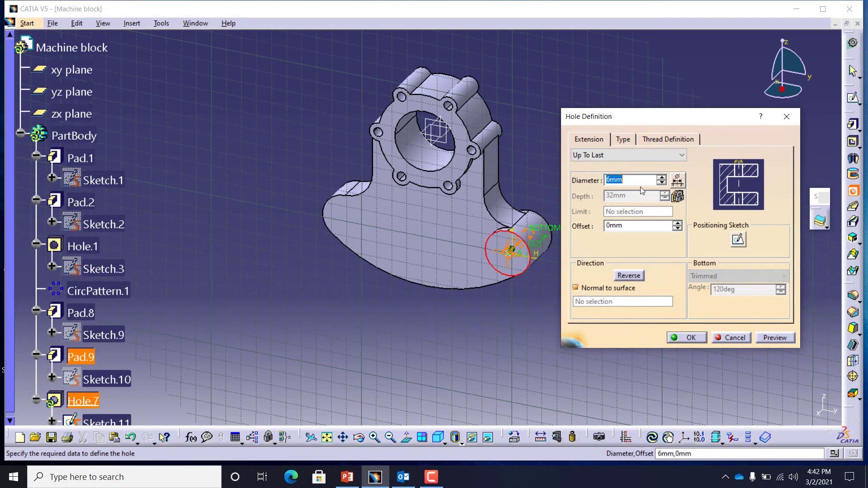
pyautogui.write('20')
pyautogui.press('Return')
pyautogui.press('Return')
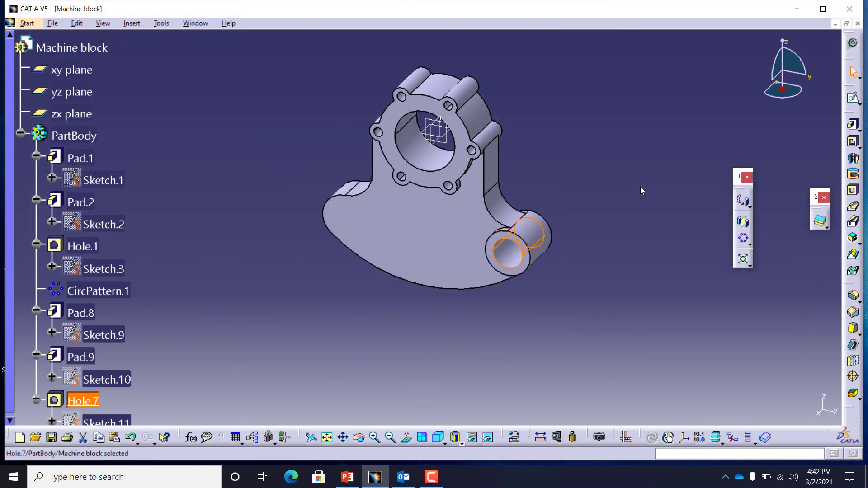
pyautogui.click(573, 259)
# Step: Set up a circular pattern of the boss pad and its hole with 3 instances at an angular spacing of 81/2 degrees
pyautogui.scroll(-3, 126, 373)
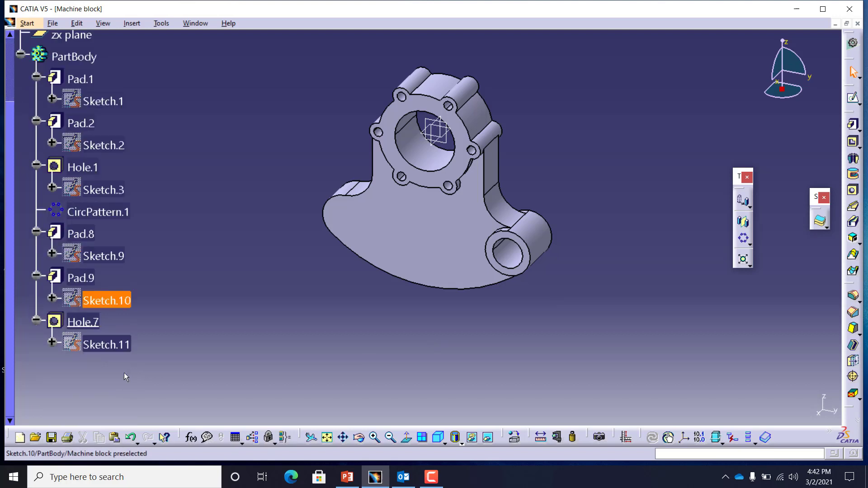
pyautogui.click(86, 323)
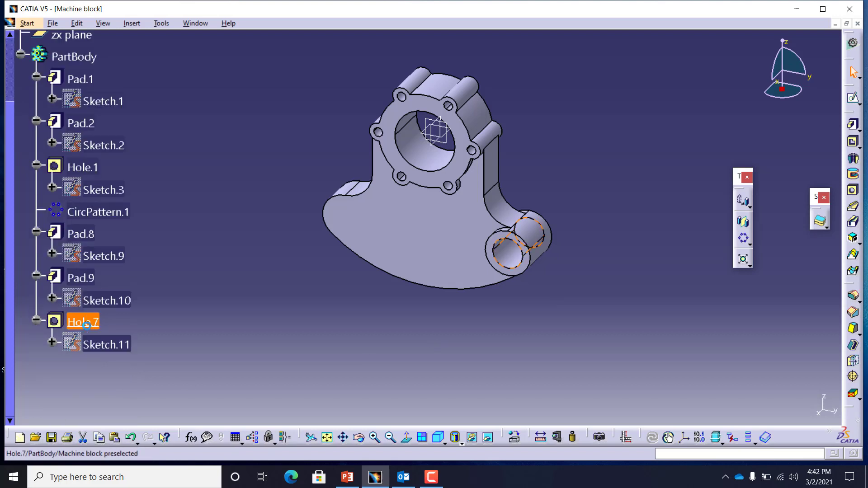
pyautogui.keyDown('ctrl'); pyautogui.click(86, 282); pyautogui.keyUp('ctrl')
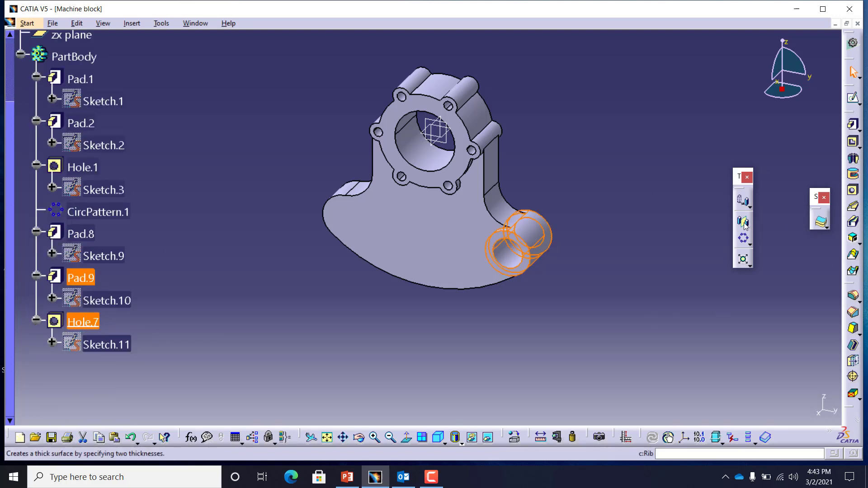
pyautogui.click(743, 238)
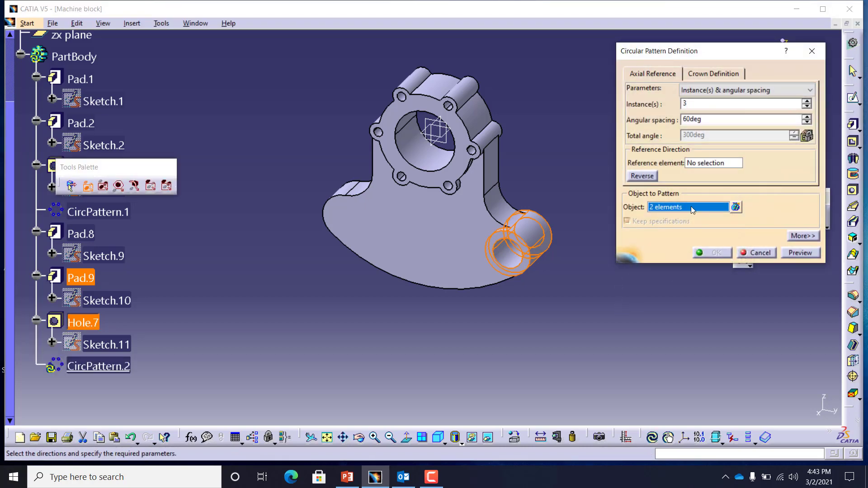
pyautogui.moveTo(710, 121); pyautogui.dragTo(662, 119)
pyautogui.write('81/2')
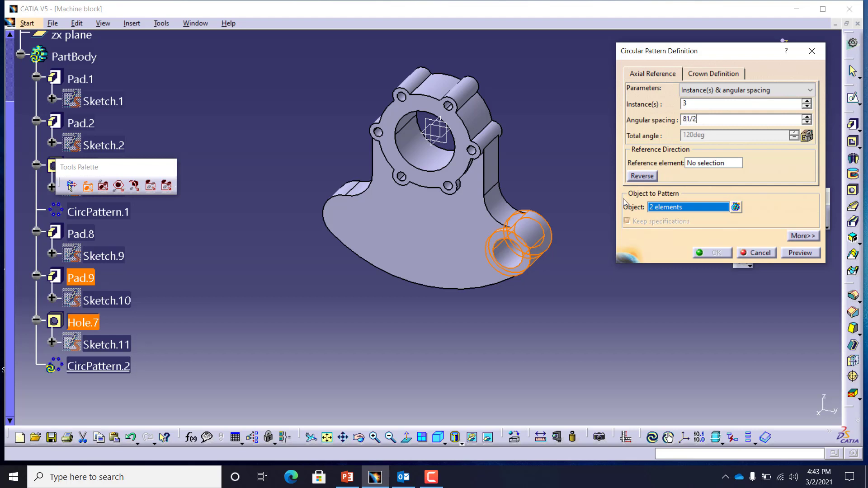
# Step: Use the flared plate's rear face (Pad.8\Face.3) as the pattern's reference element, reverse the direction and create the pattern
pyautogui.click(706, 166)
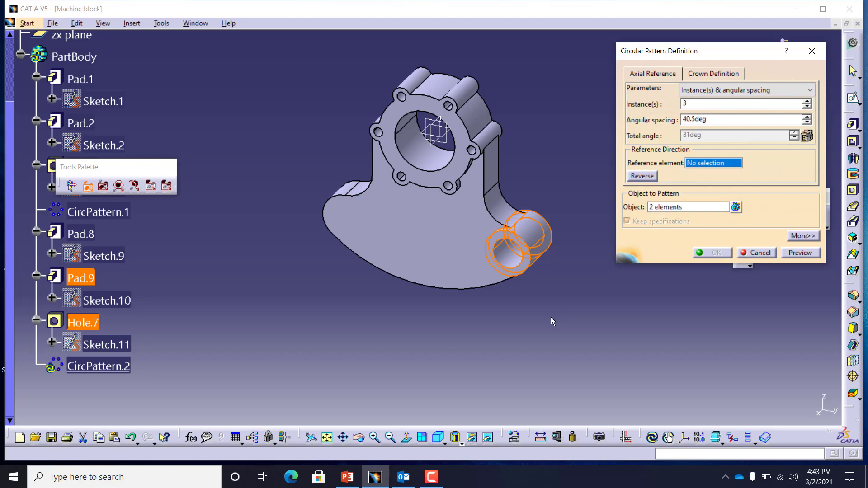
pyautogui.click(487, 248)
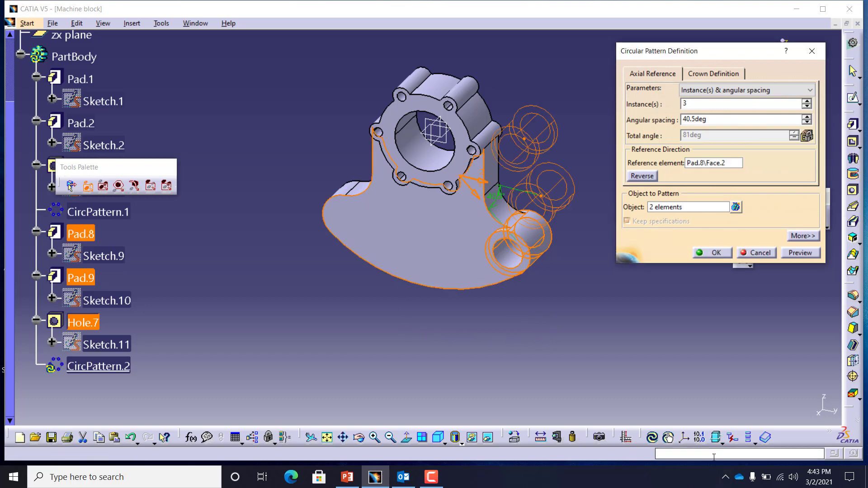
pyautogui.moveTo(542, 291); pyautogui.dragTo(430, 181, button='middle')
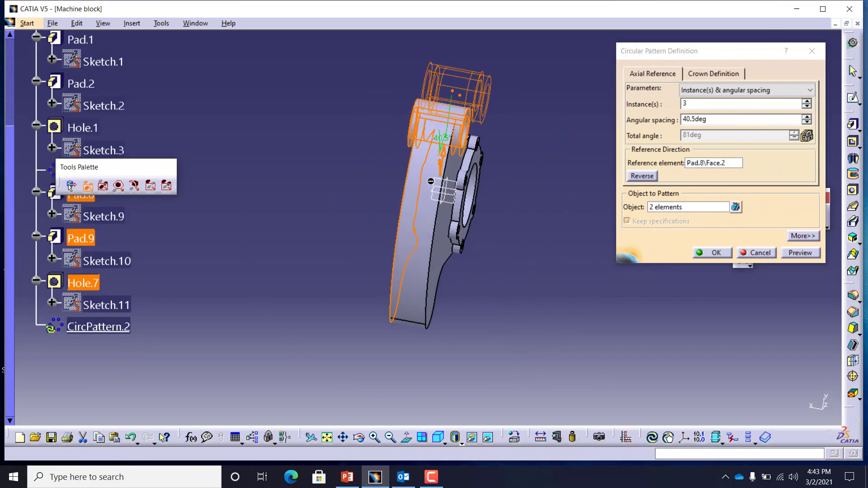
pyautogui.click(738, 164)
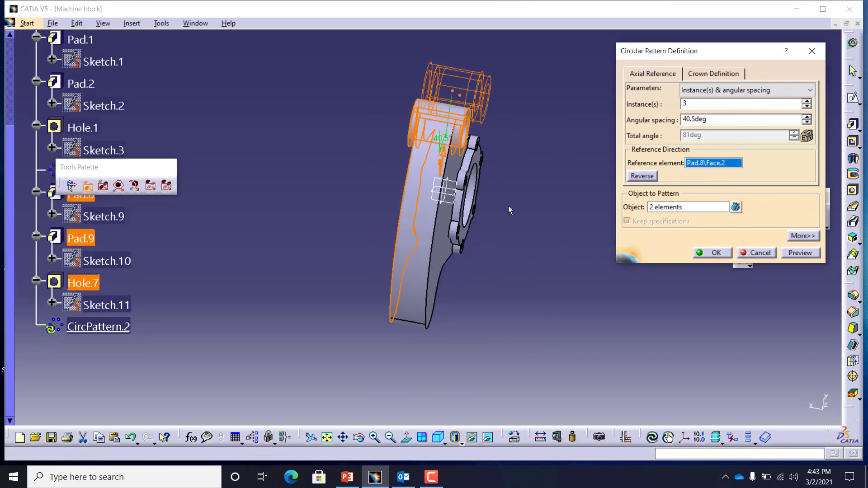
pyautogui.click(447, 215)
pyautogui.moveTo(298, 100); pyautogui.dragTo(573, 231, button='middle')
pyautogui.click(642, 176)
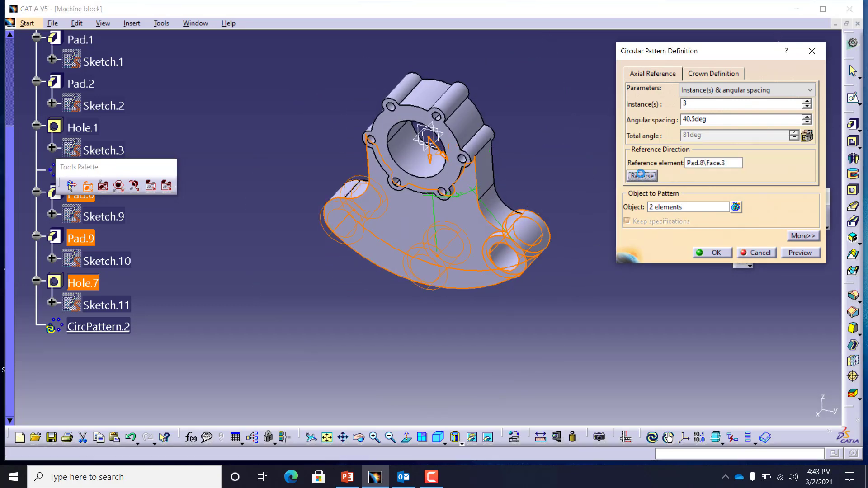
pyautogui.click(717, 253)
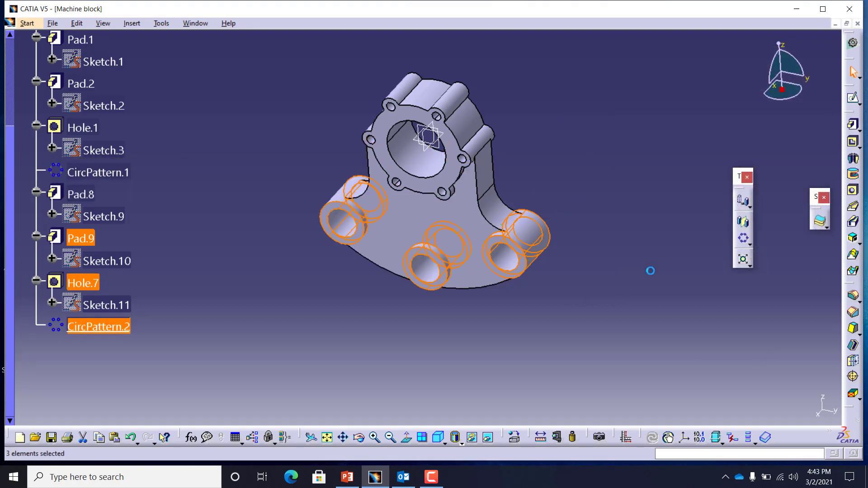
# Step: Save the part on the Desktop as Machine block in CATPart format
pyautogui.moveTo(343, 294); pyautogui.dragTo(328, 249, button='middle')
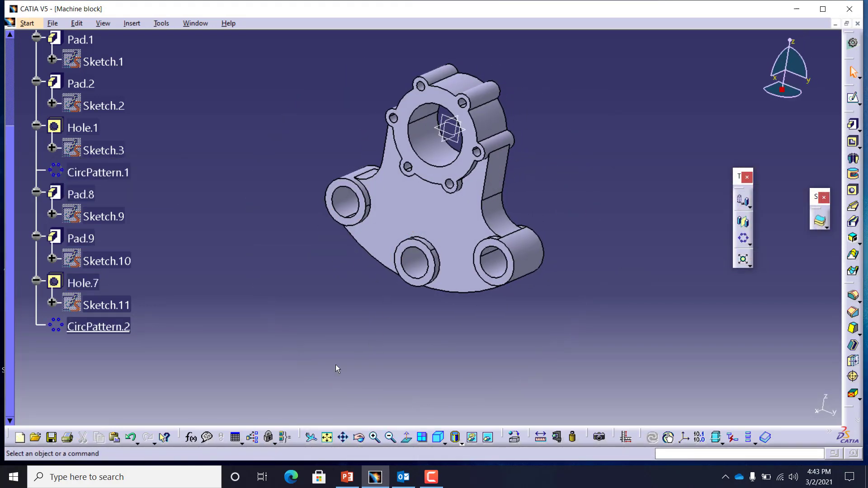
pyautogui.hotkey('ctrl', 's')
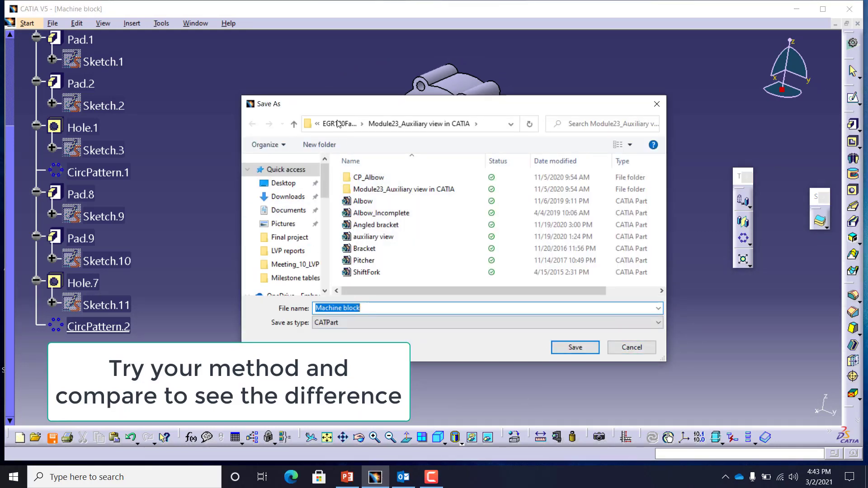
pyautogui.click(296, 183)
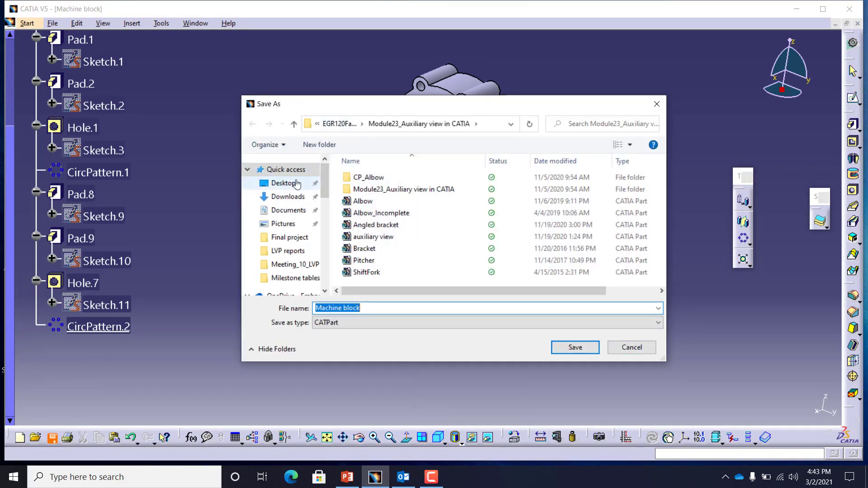
pyautogui.click(574, 347)
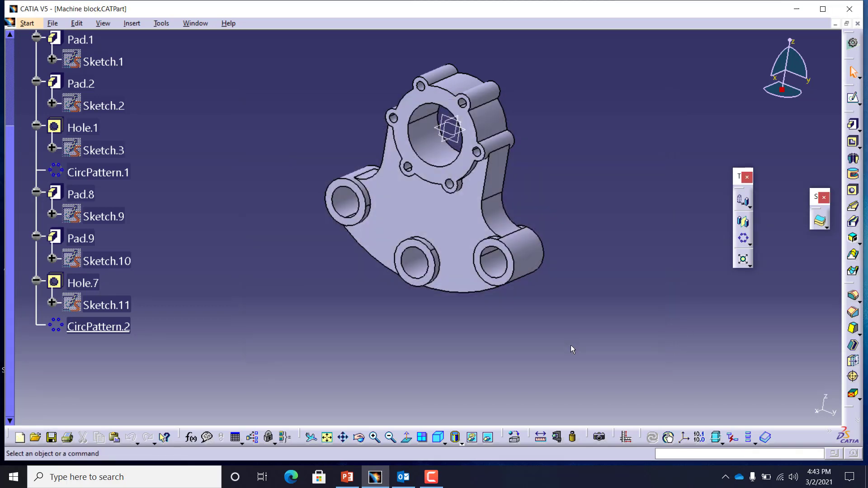